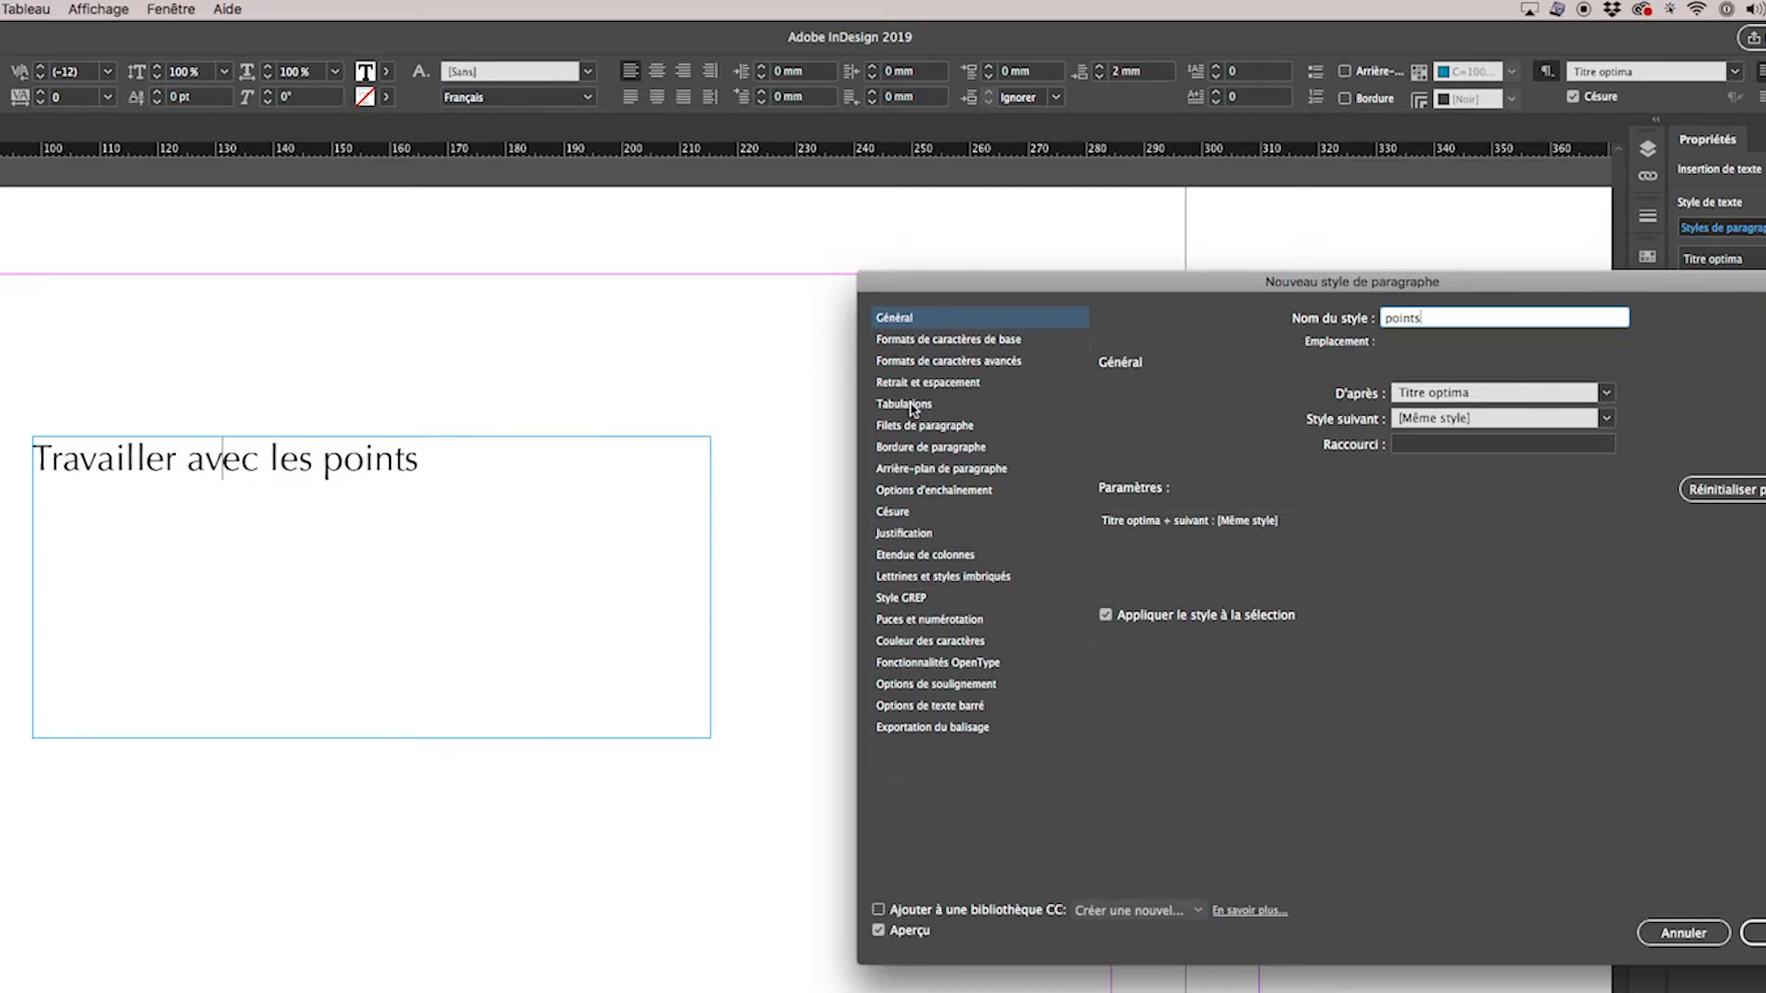
# Turn on the paragraph rule above (Filet au-dessus) for the points style and give it the widely spaced dotted line type.
pyautogui.click(915, 426)
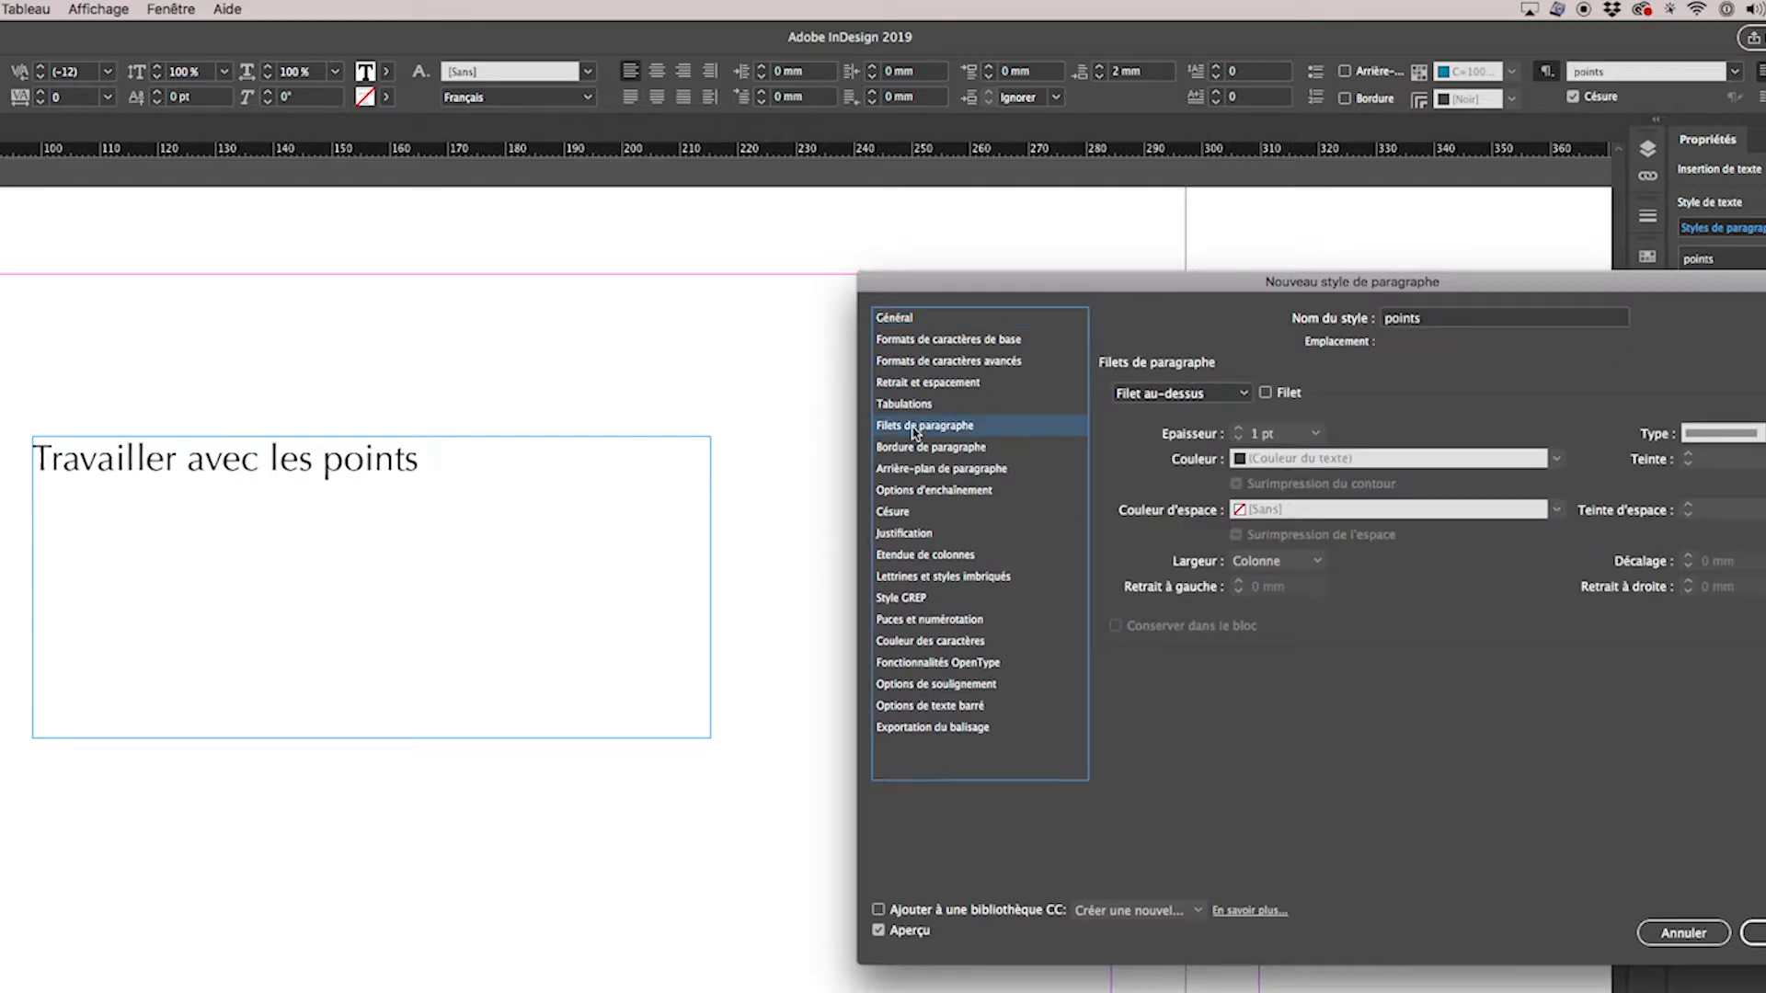
pyautogui.click(1196, 395)
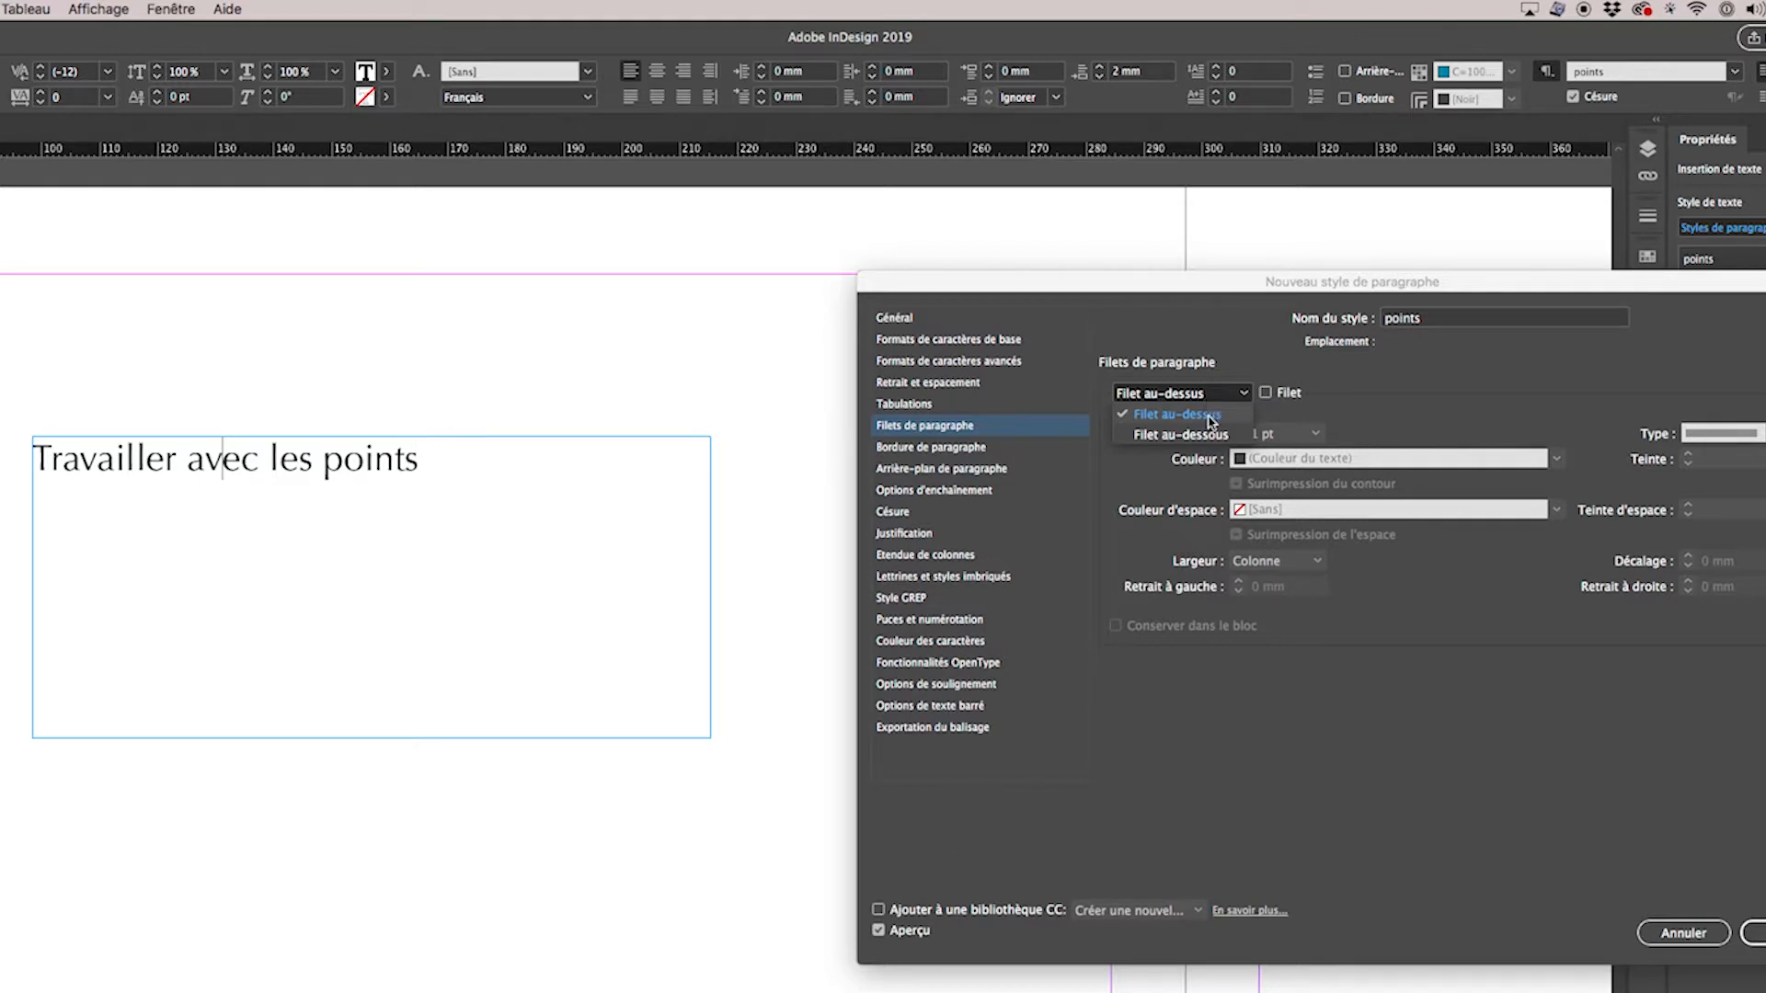
pyautogui.click(1211, 422)
pyautogui.click(1267, 393)
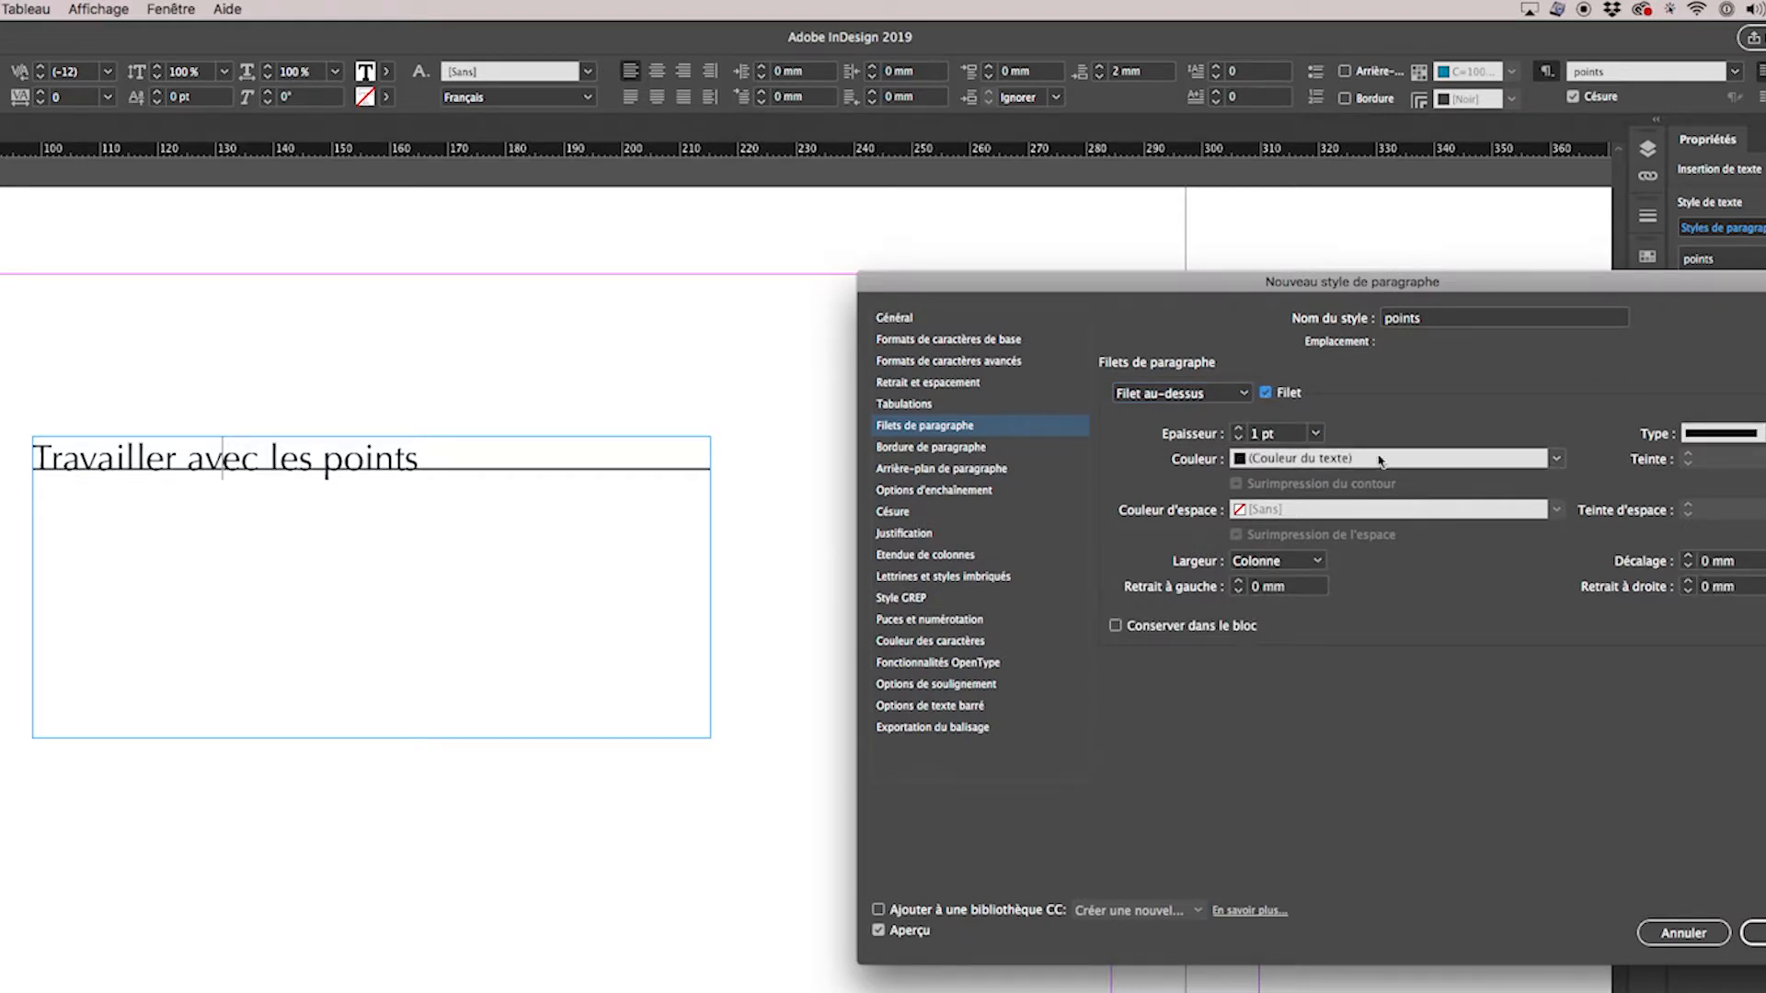
pyautogui.click(1741, 433)
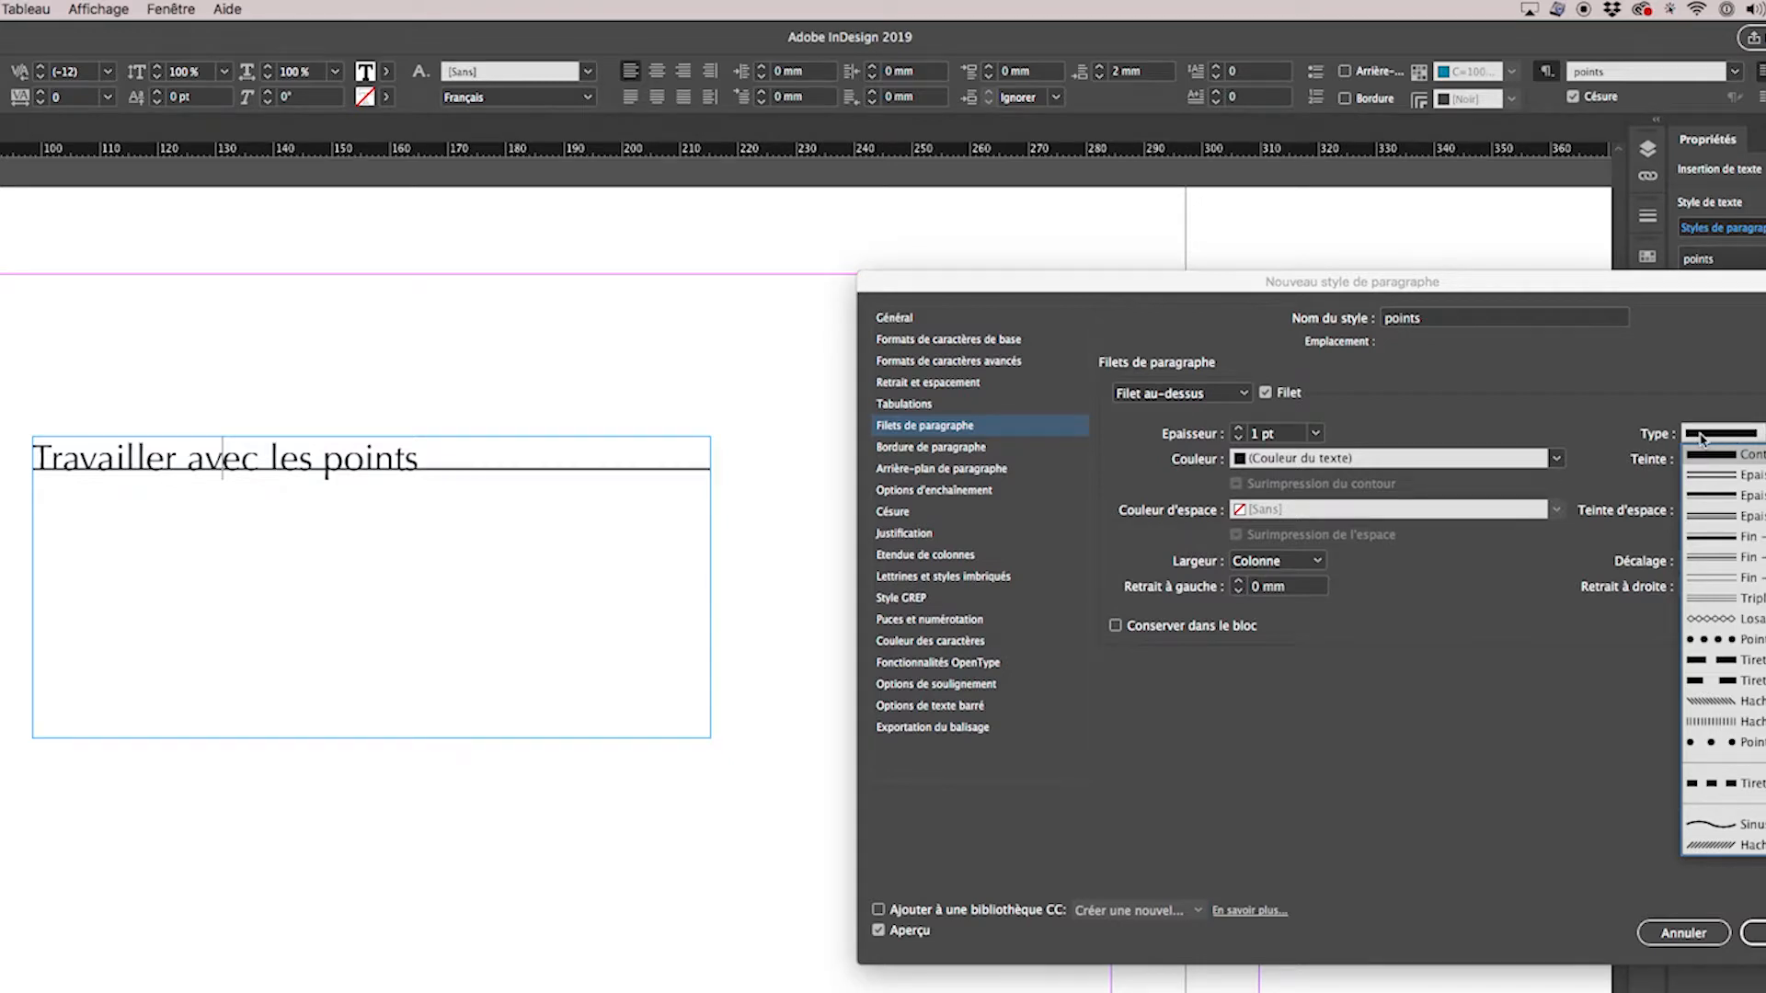
pyautogui.click(1740, 744)
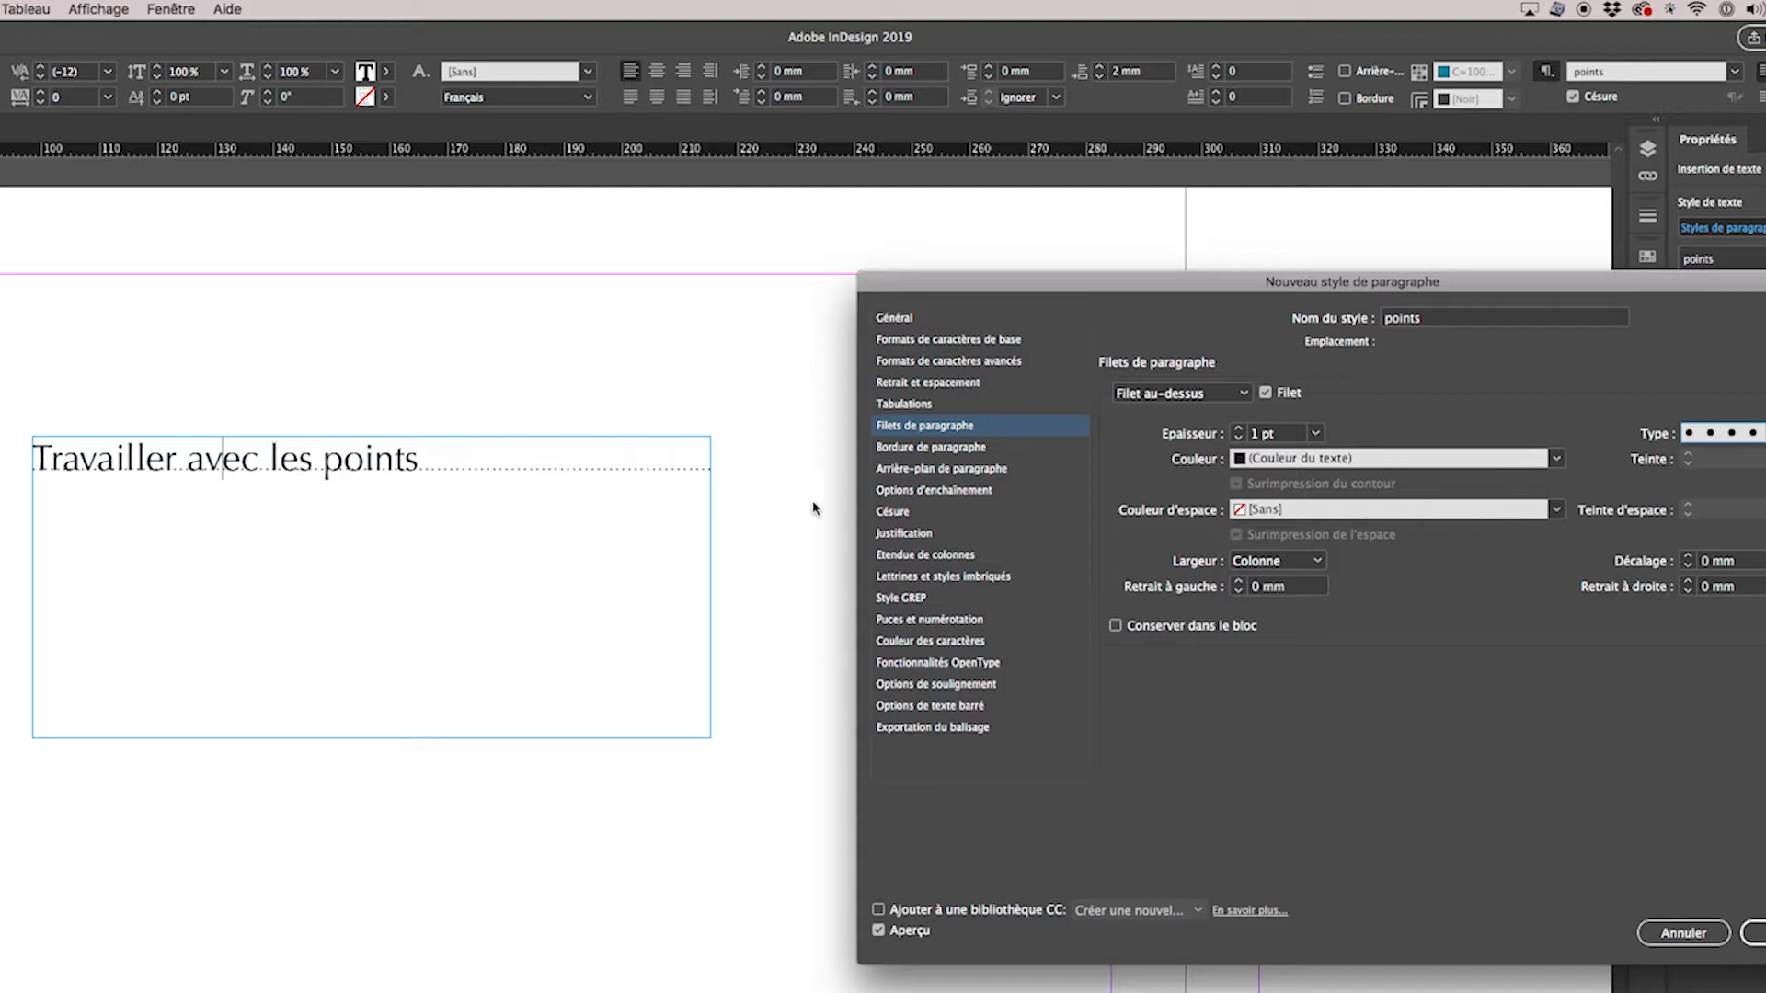
# Set the thickness of the dotted rule above to 9 pt.
pyautogui.click(1239, 430)
pyautogui.click(1239, 430)
pyautogui.click(1239, 430)
pyautogui.click(1239, 429)
pyautogui.click(1239, 429)
pyautogui.click(1239, 429)
pyautogui.click(1239, 429)
pyautogui.click(1239, 429)
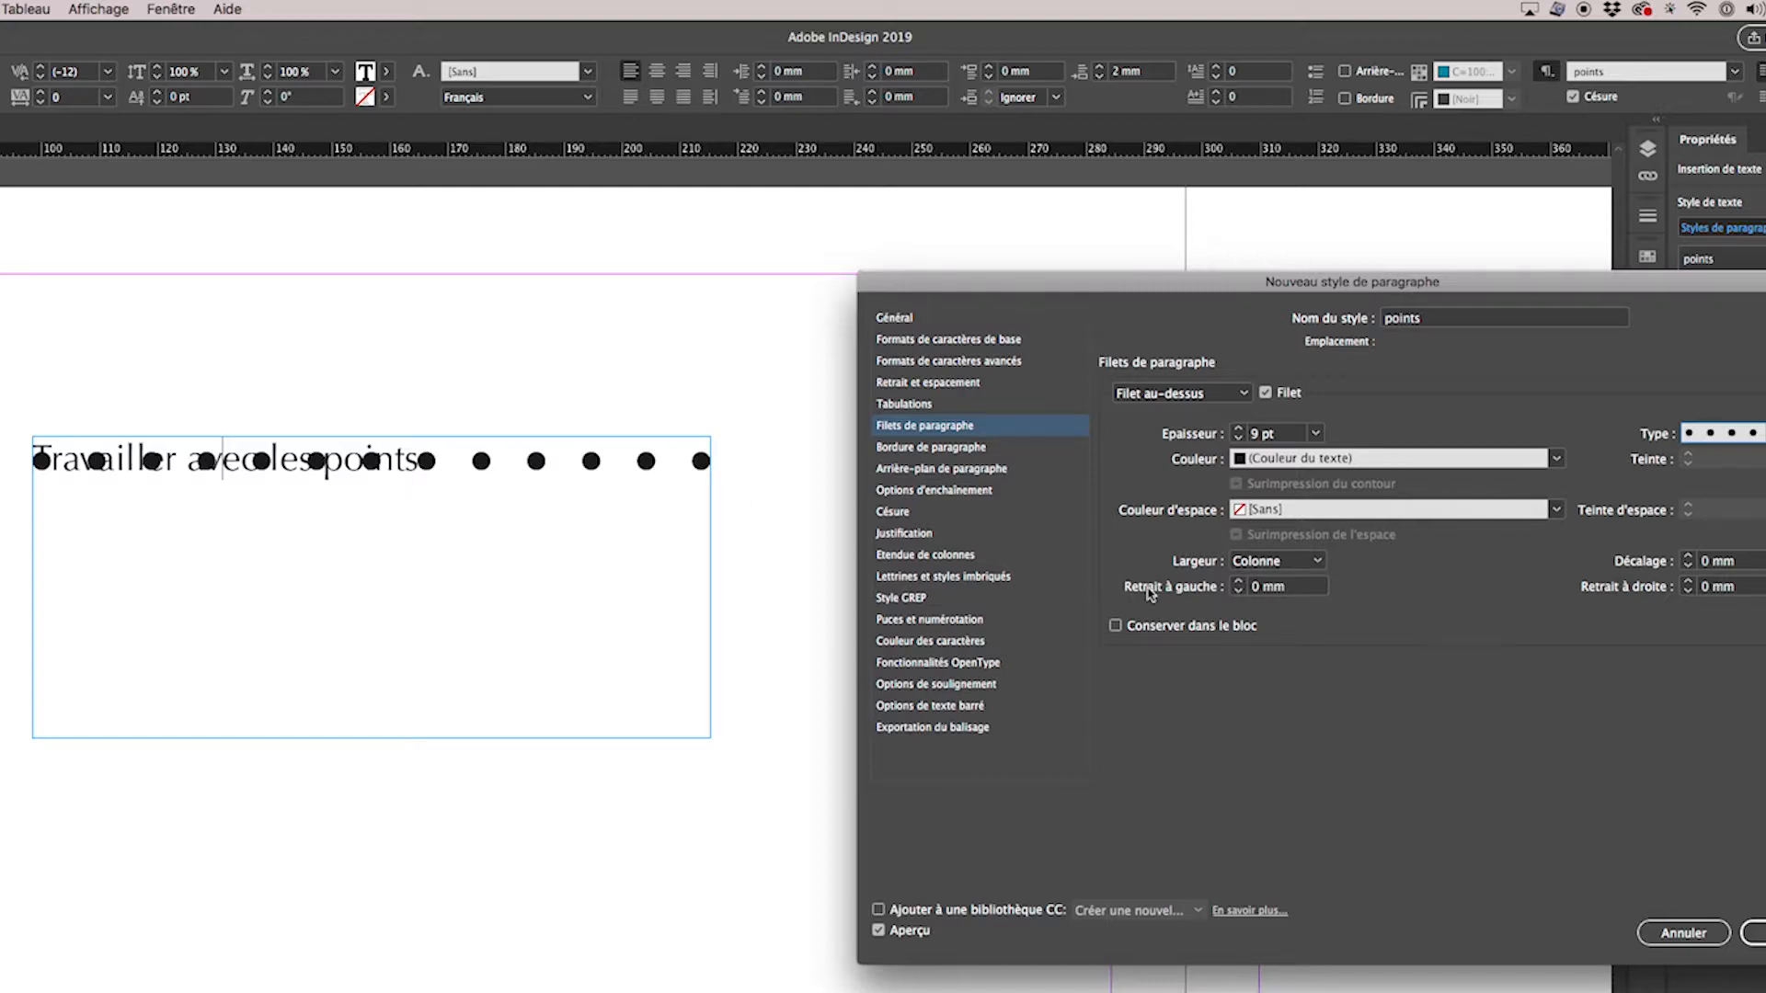
# Limit the rule above to the text width (Texte) and colour it magenta C=0 M=100 J=0 N=0.
pyautogui.click(1281, 563)
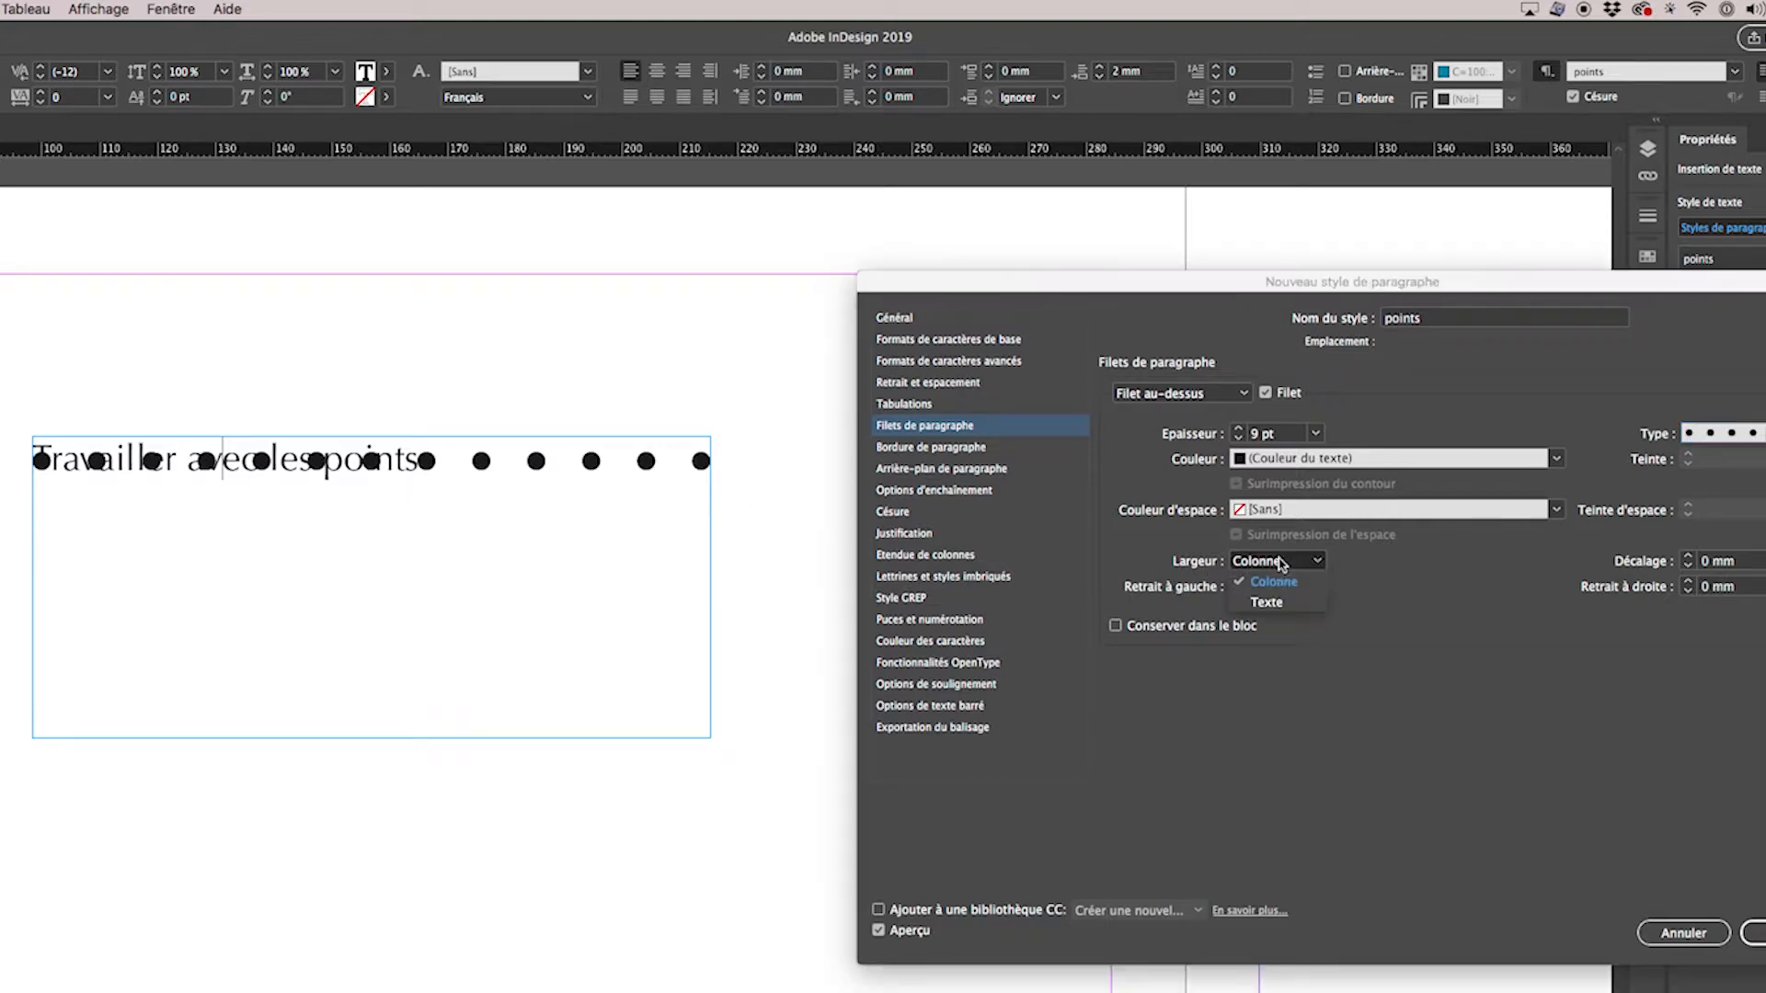
pyautogui.click(1279, 604)
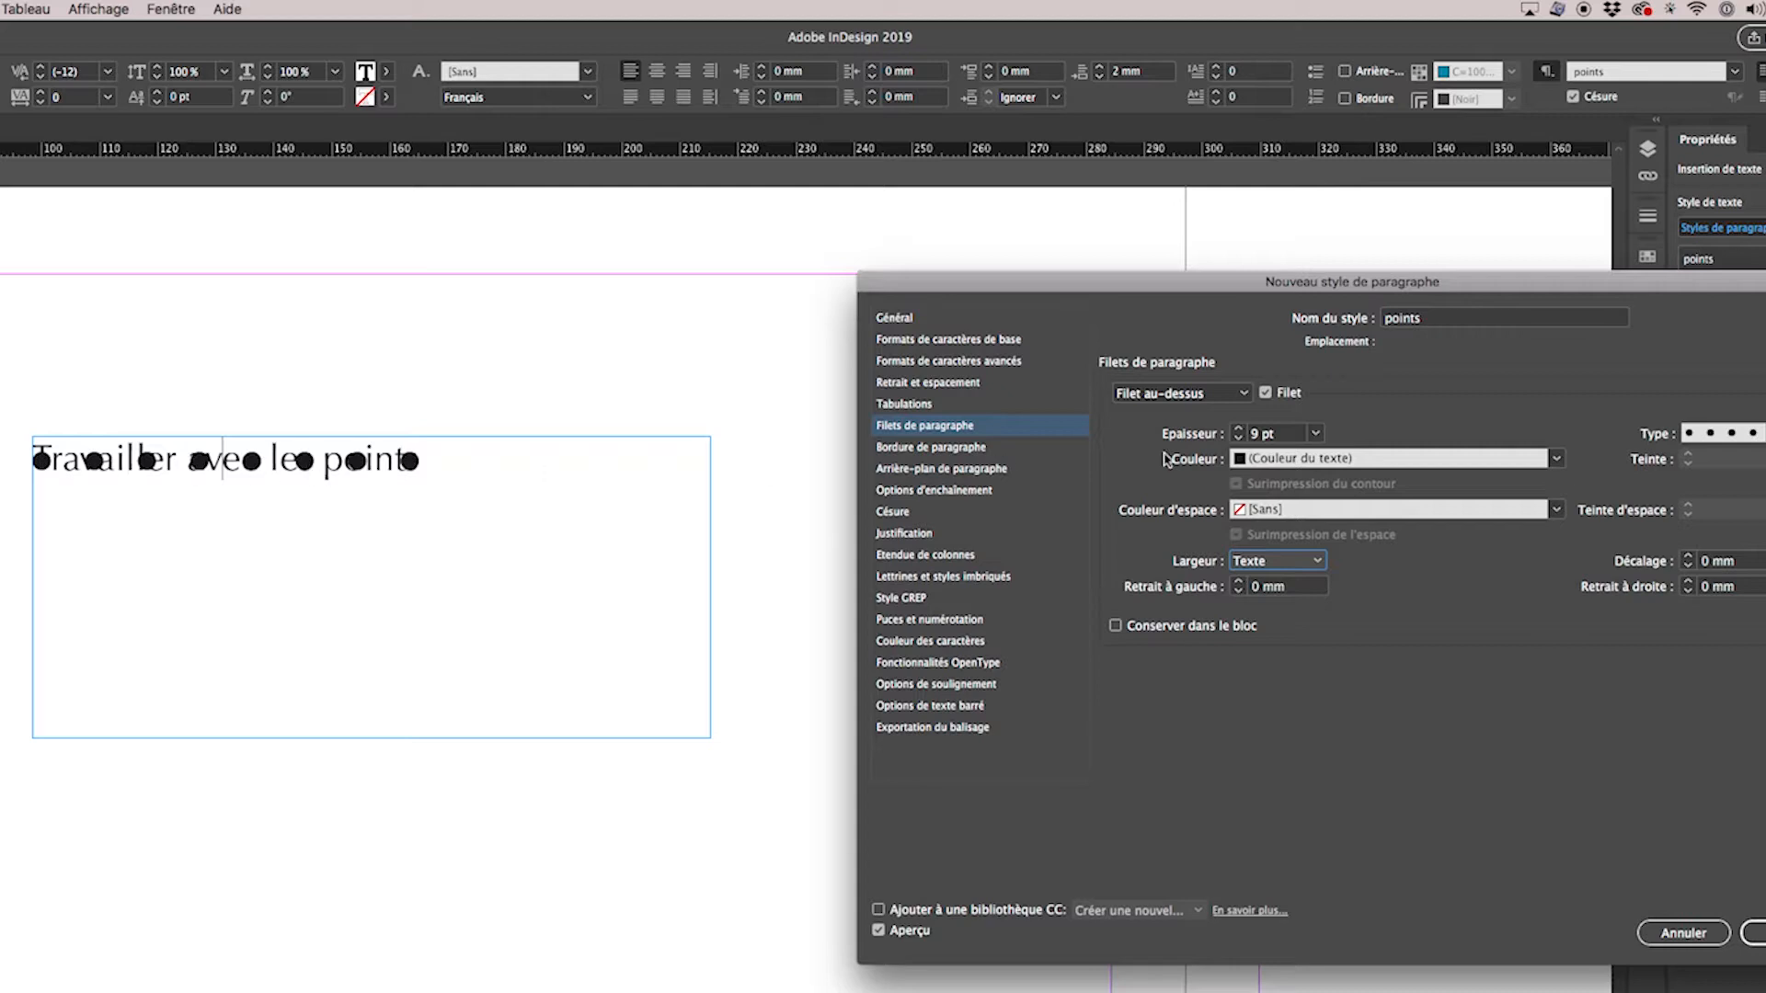
pyautogui.click(1358, 460)
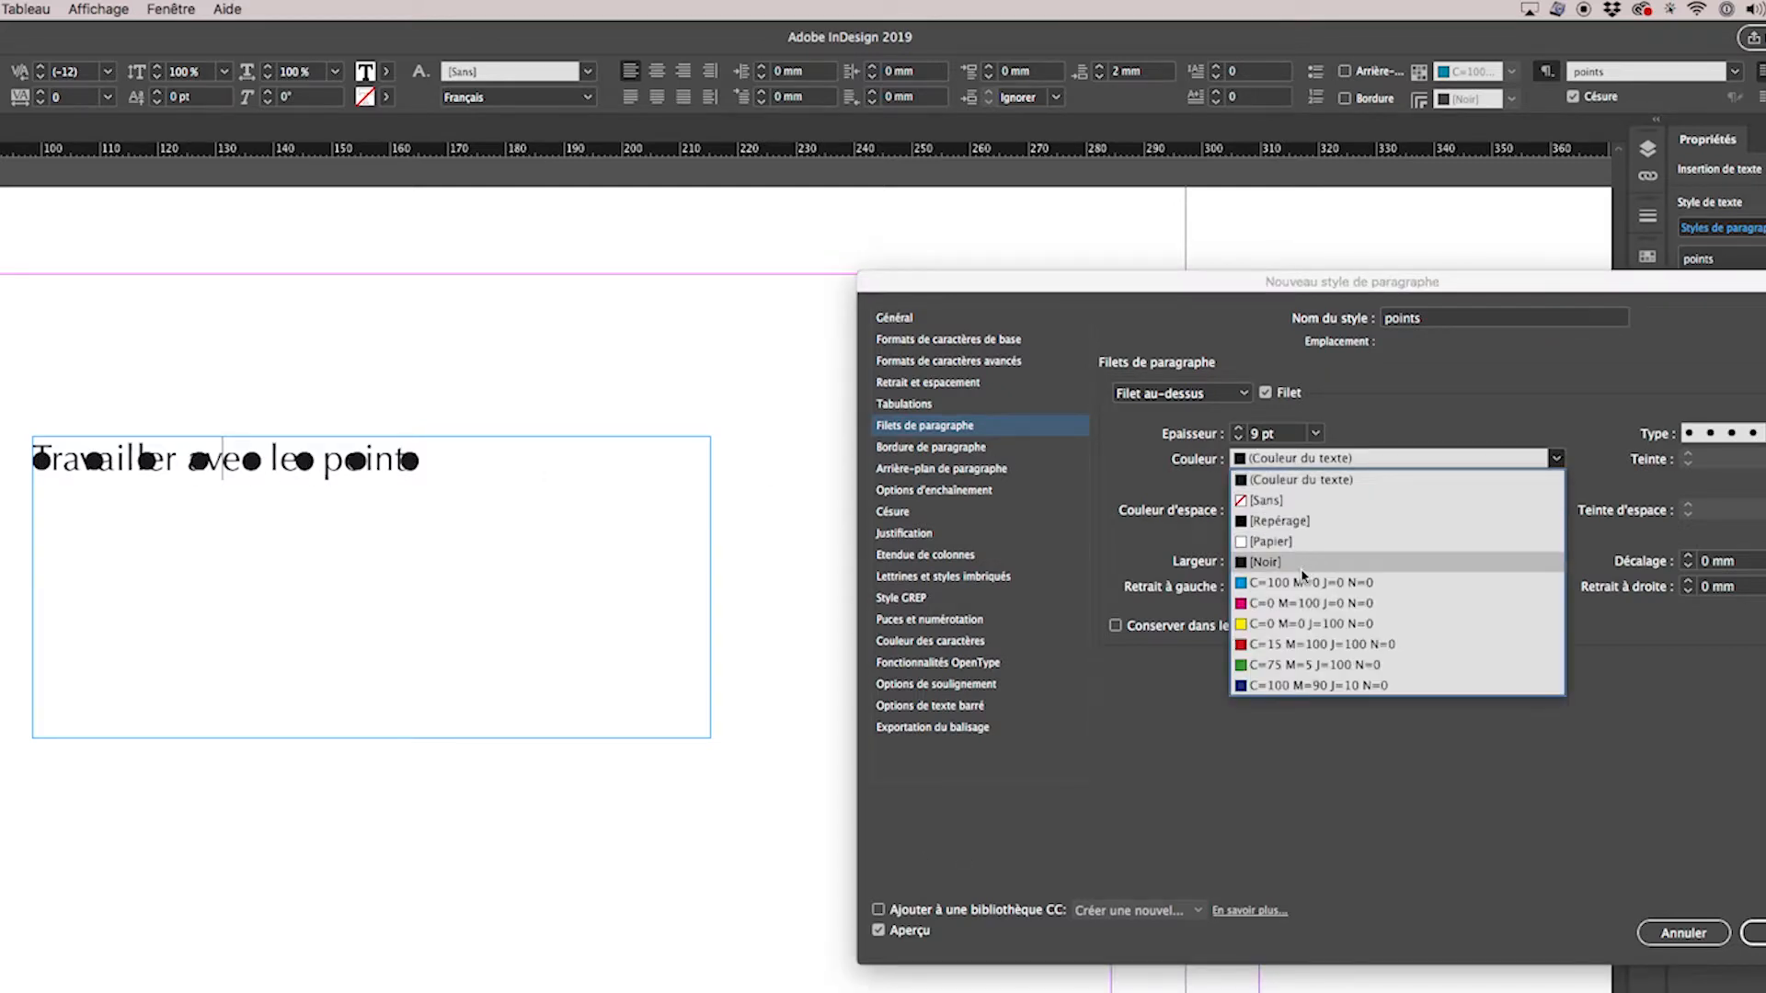
pyautogui.click(1307, 603)
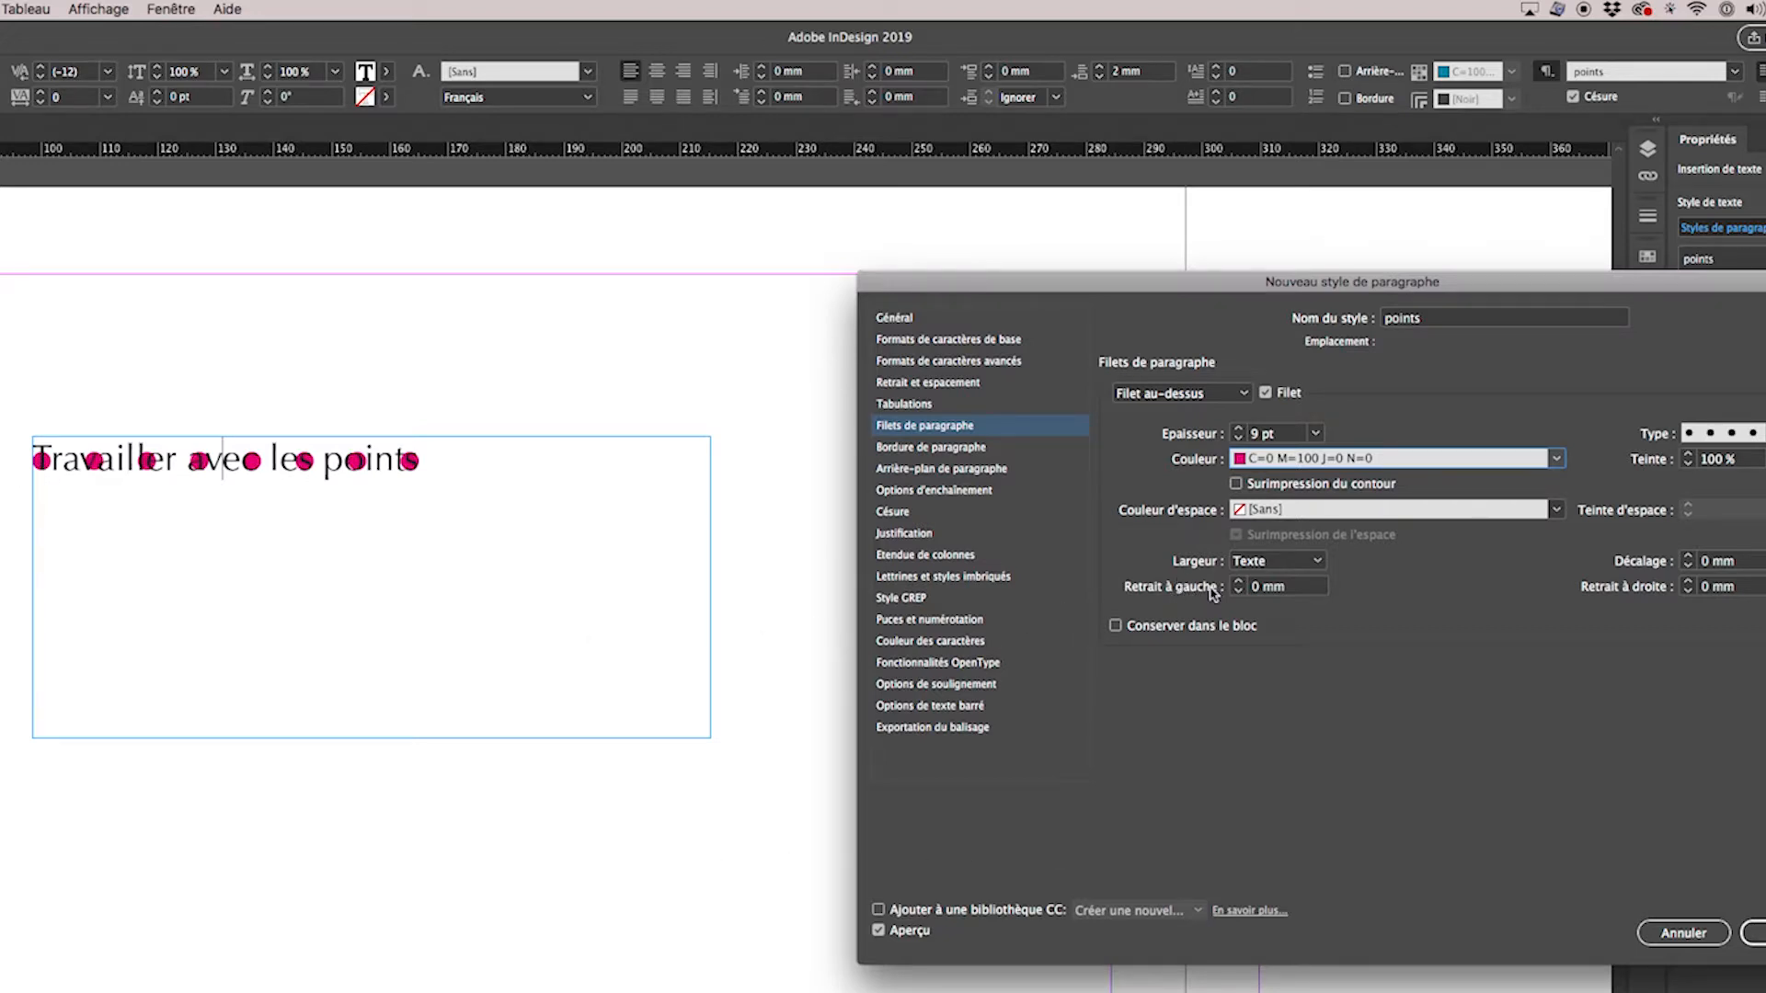
# Set both the left and right indents of the rule above to -4 mm.
pyautogui.click(1239, 591)
pyautogui.click(1239, 592)
pyautogui.click(1239, 592)
pyautogui.click(1239, 592)
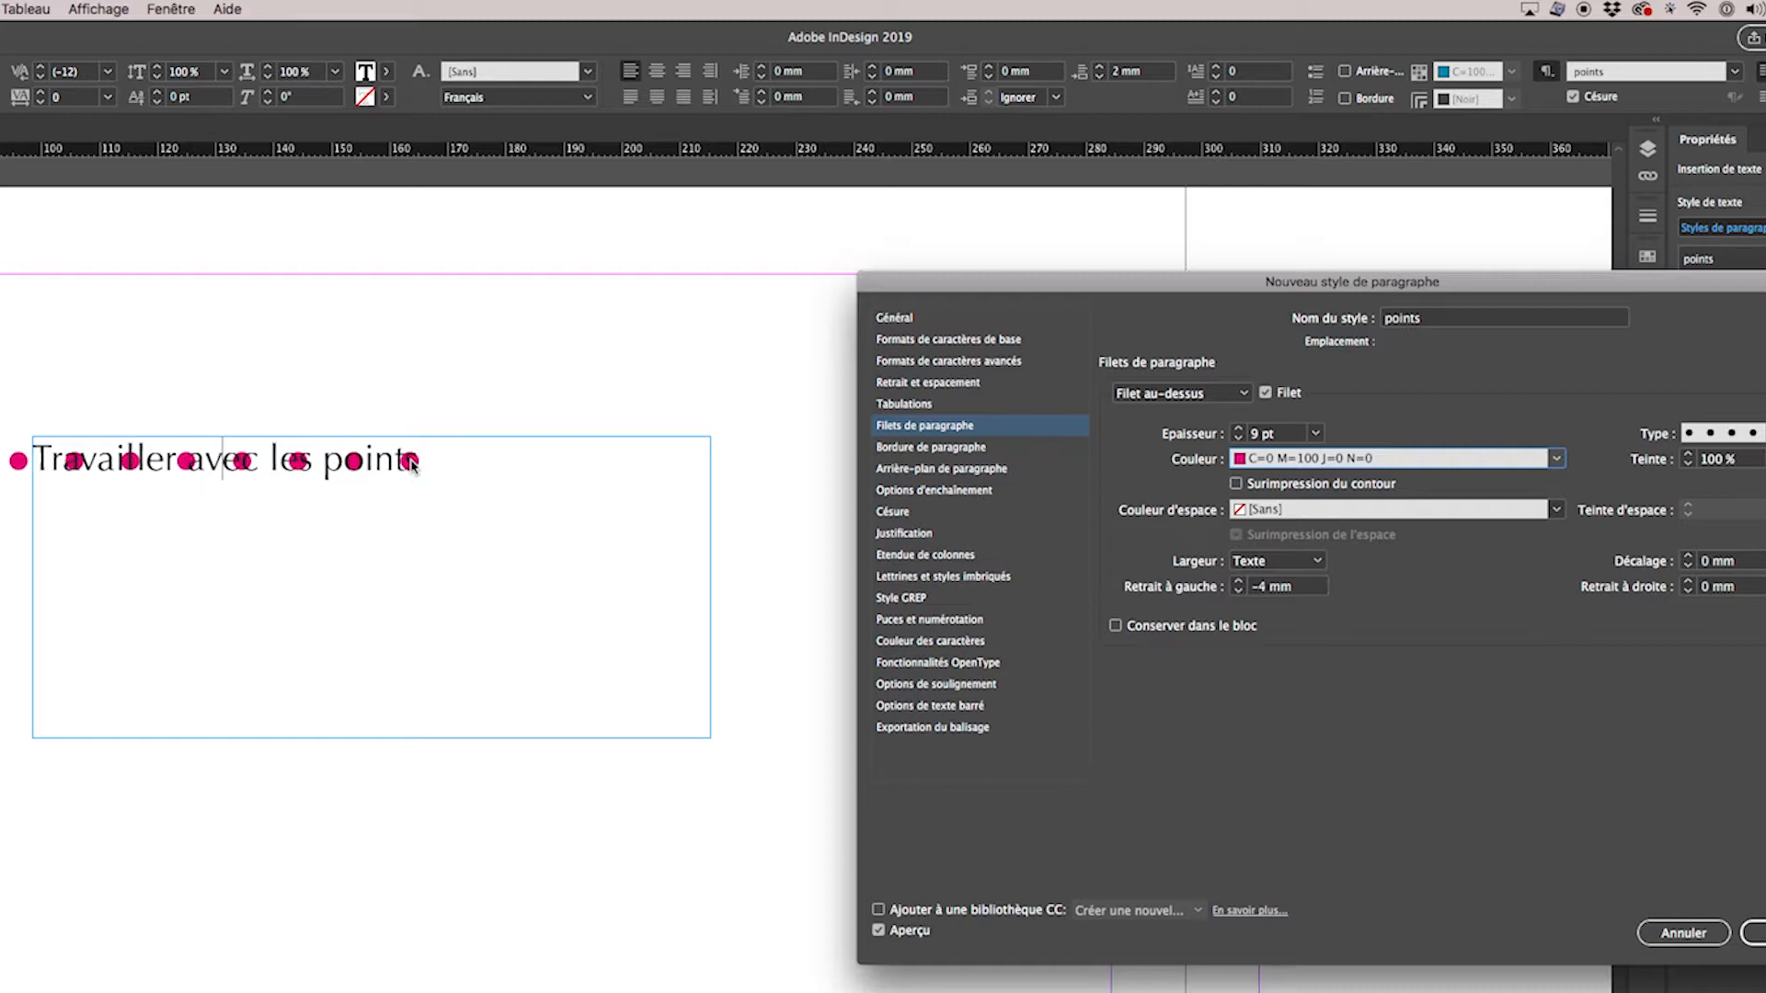
pyautogui.click(1689, 582)
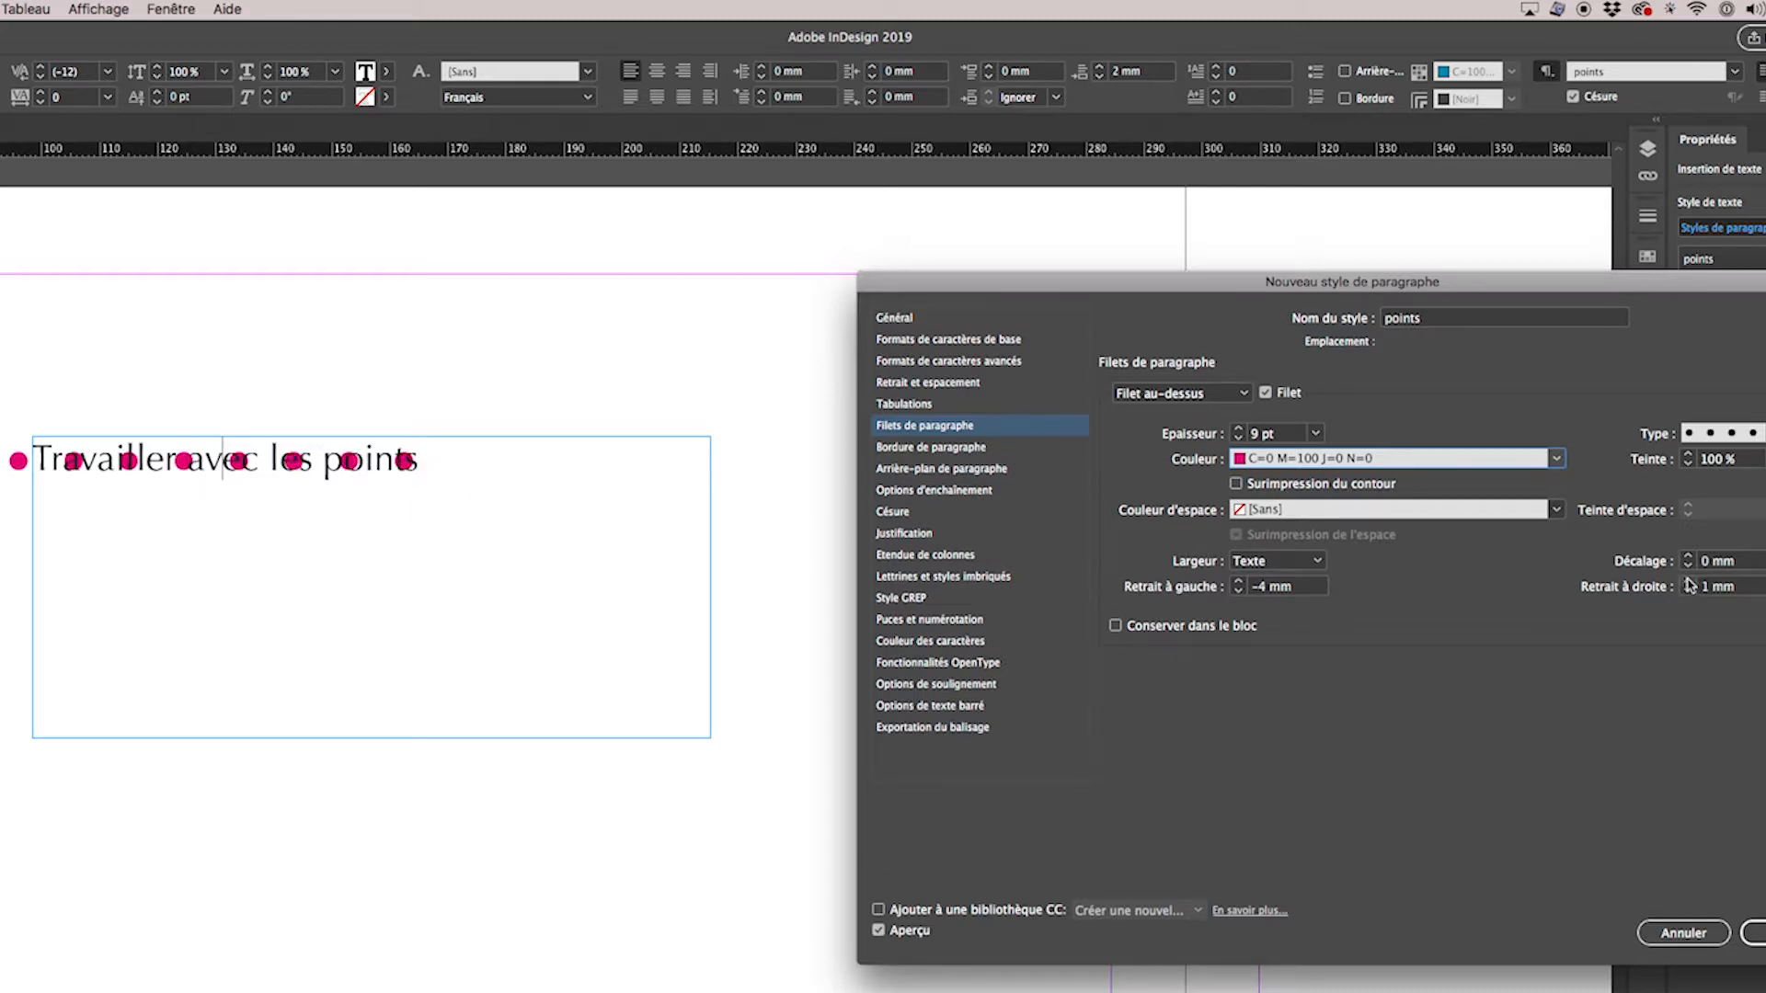
pyautogui.click(1688, 591)
pyautogui.click(1688, 591)
pyautogui.click(1688, 591)
pyautogui.click(1687, 592)
pyautogui.click(1688, 592)
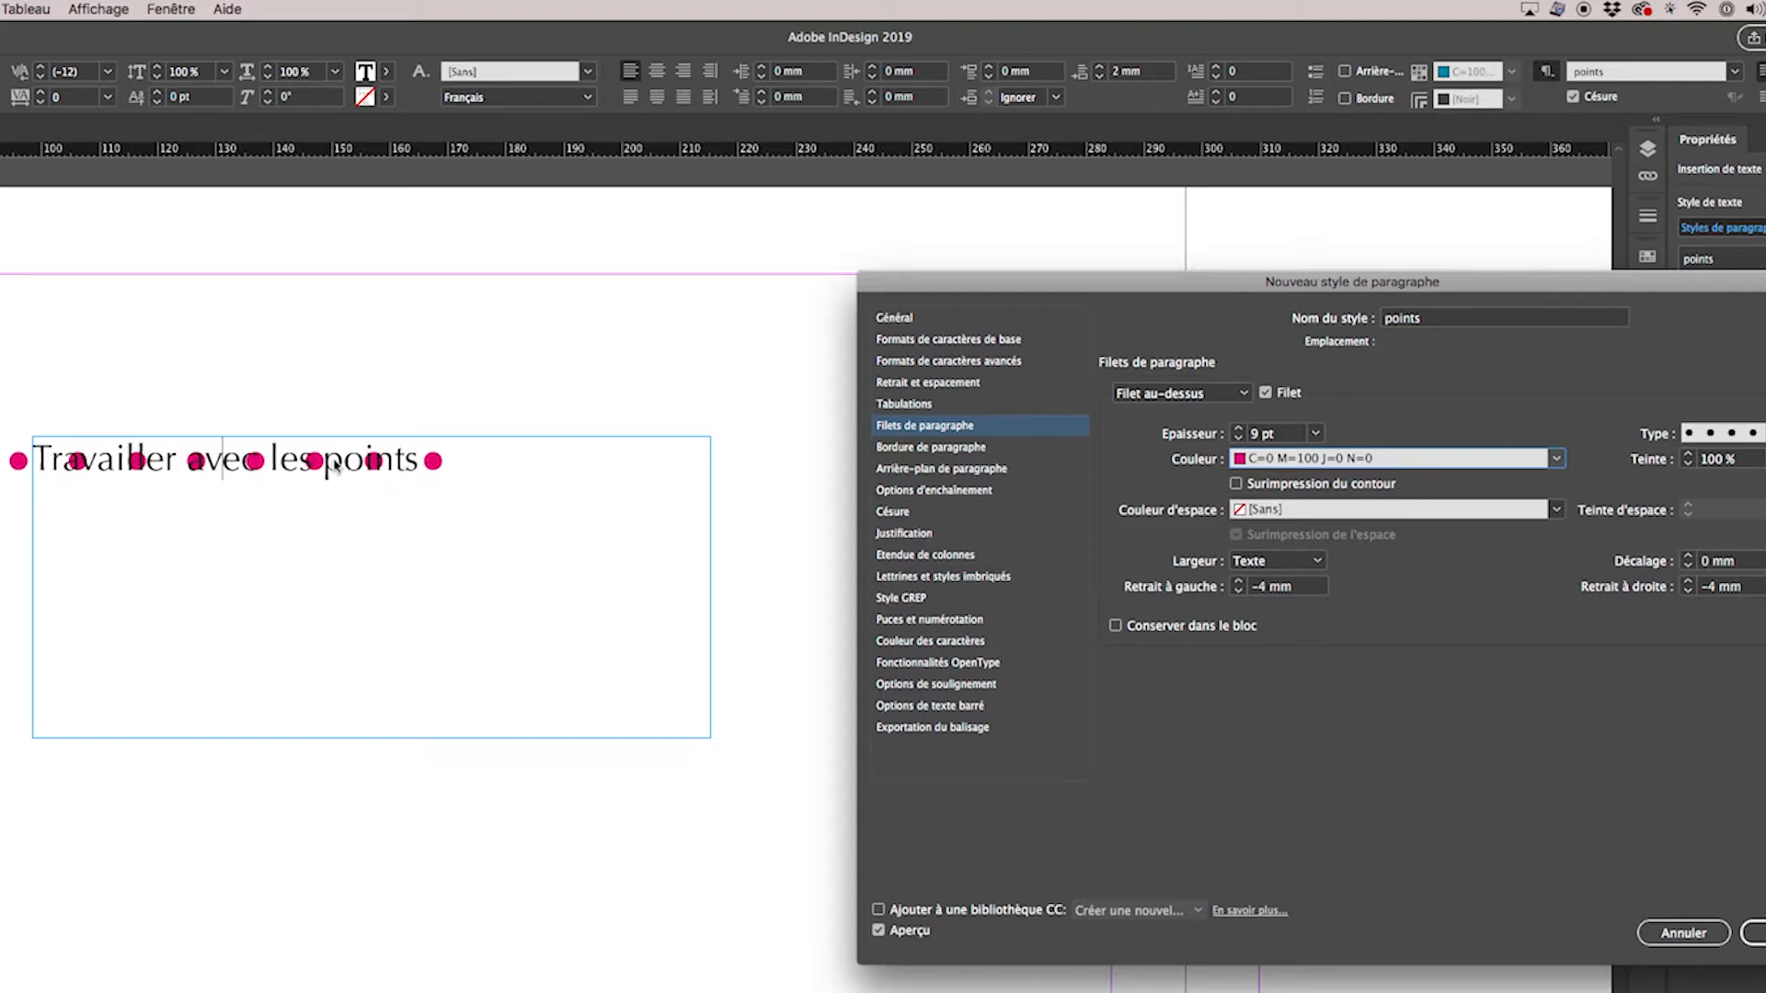
# Turn on the paragraph rule below (Filet au-dessous) for the points style.
pyautogui.click(1197, 393)
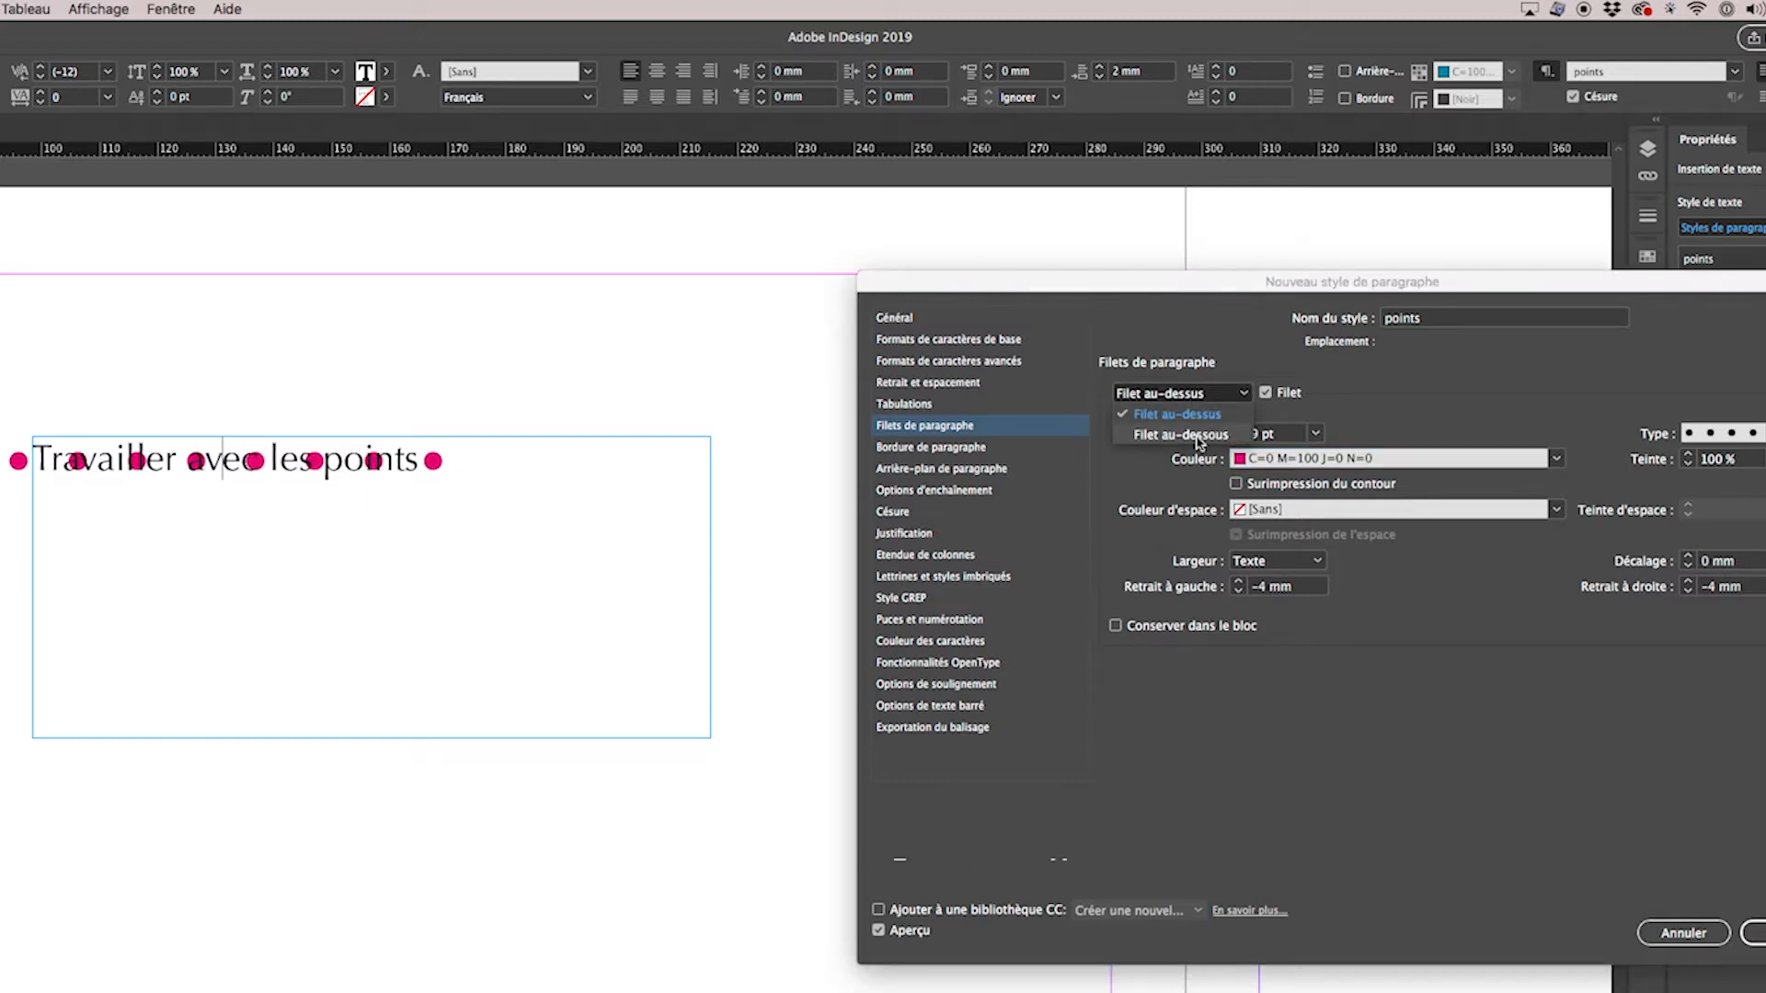
pyautogui.click(1200, 436)
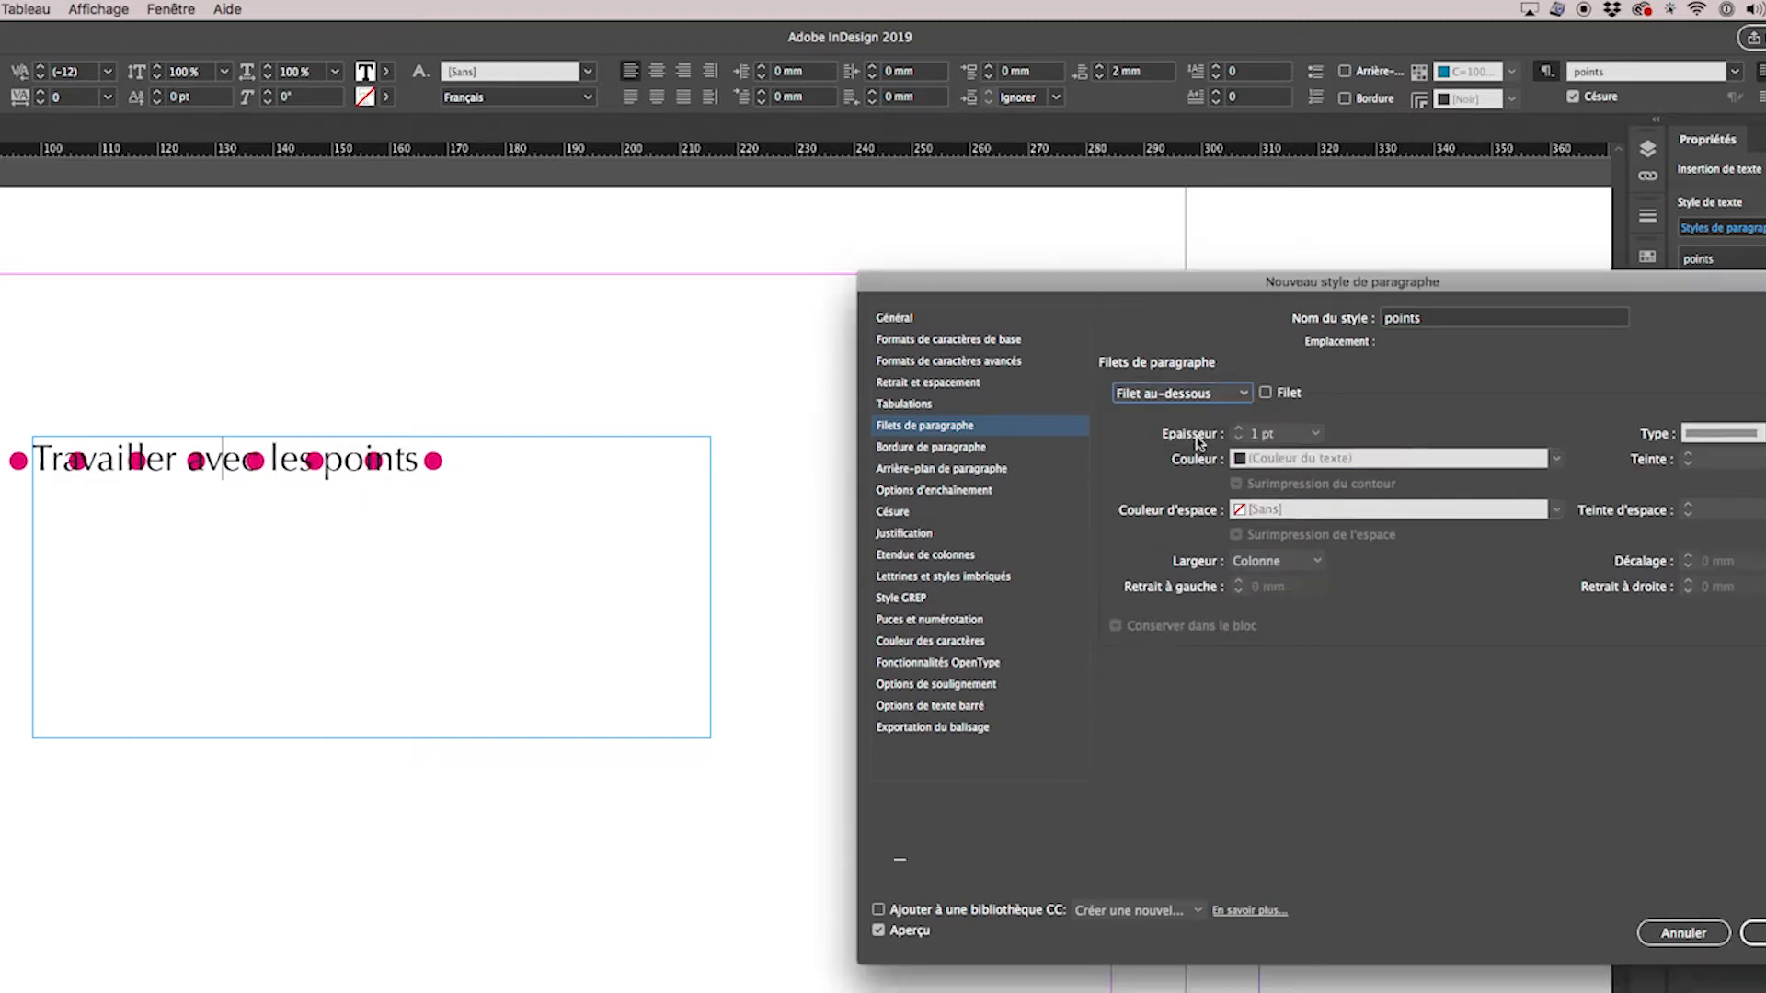
pyautogui.click(1266, 393)
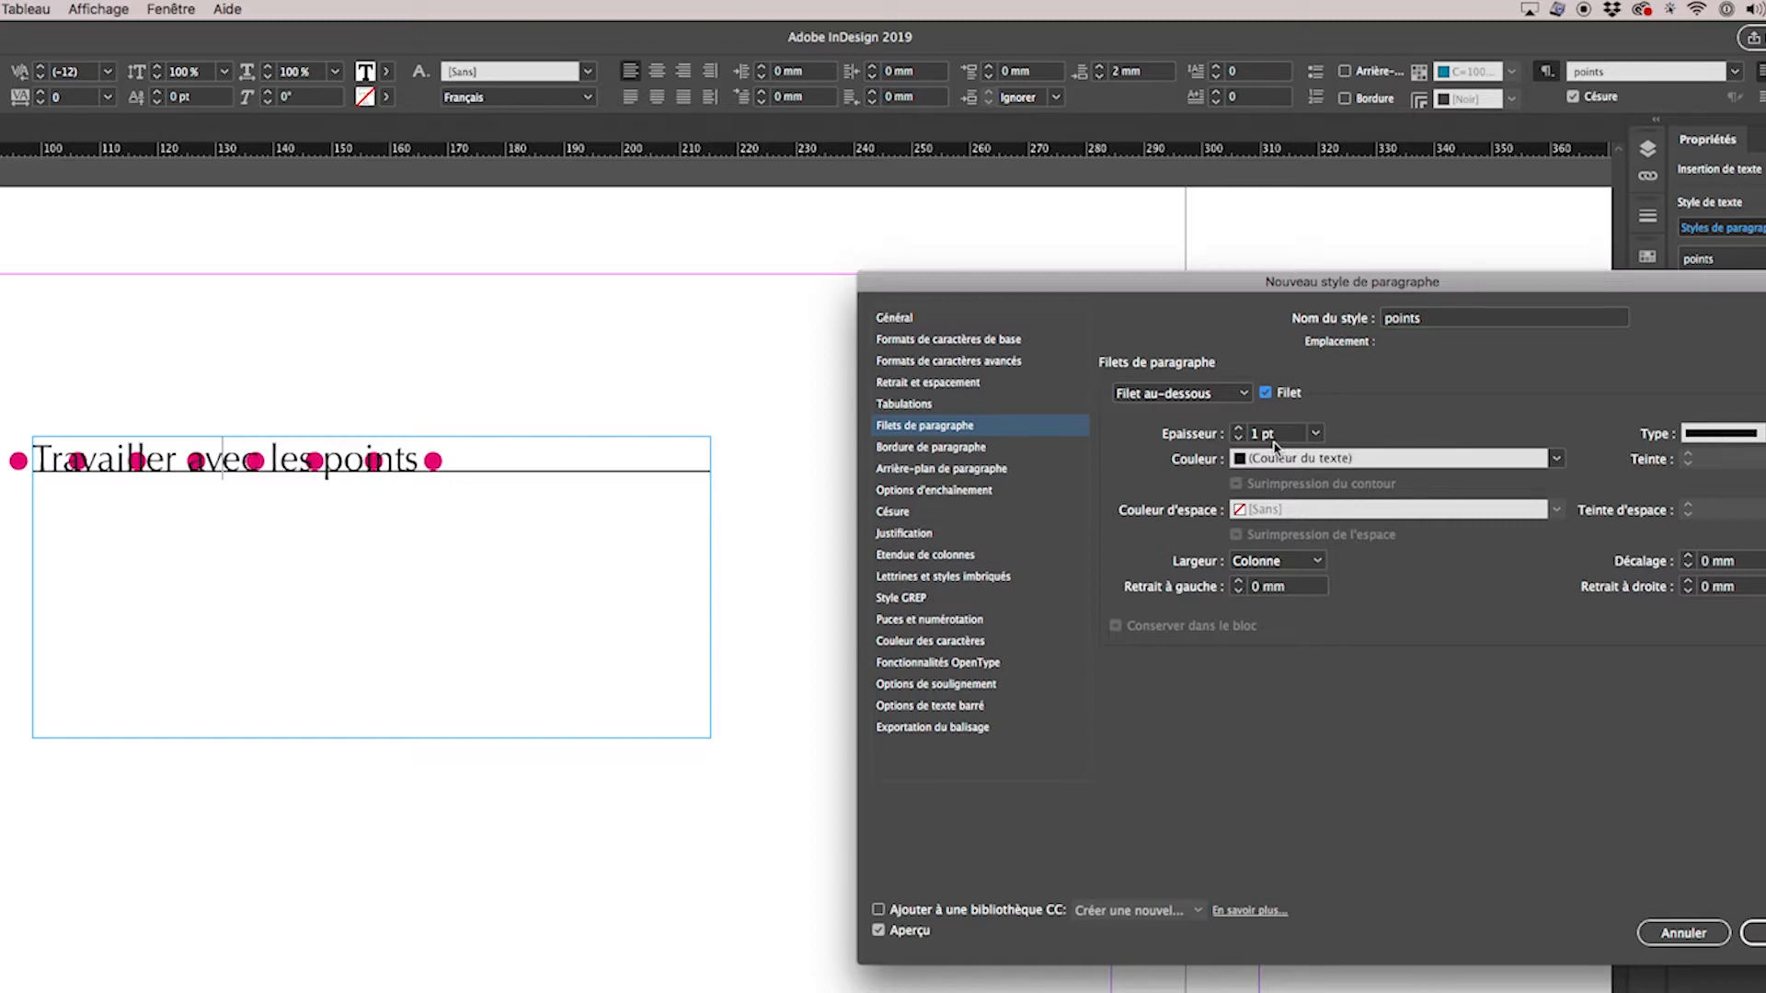
# Set the thickness of the rule below to 14 pt.
pyautogui.click(1238, 428)
pyautogui.click(1238, 428)
pyautogui.click(1239, 431)
pyautogui.click(1240, 431)
pyautogui.click(1240, 430)
pyautogui.click(1240, 431)
pyautogui.click(1240, 431)
pyautogui.click(1240, 430)
pyautogui.click(1239, 430)
pyautogui.click(1240, 431)
pyautogui.click(1239, 429)
pyautogui.click(1239, 430)
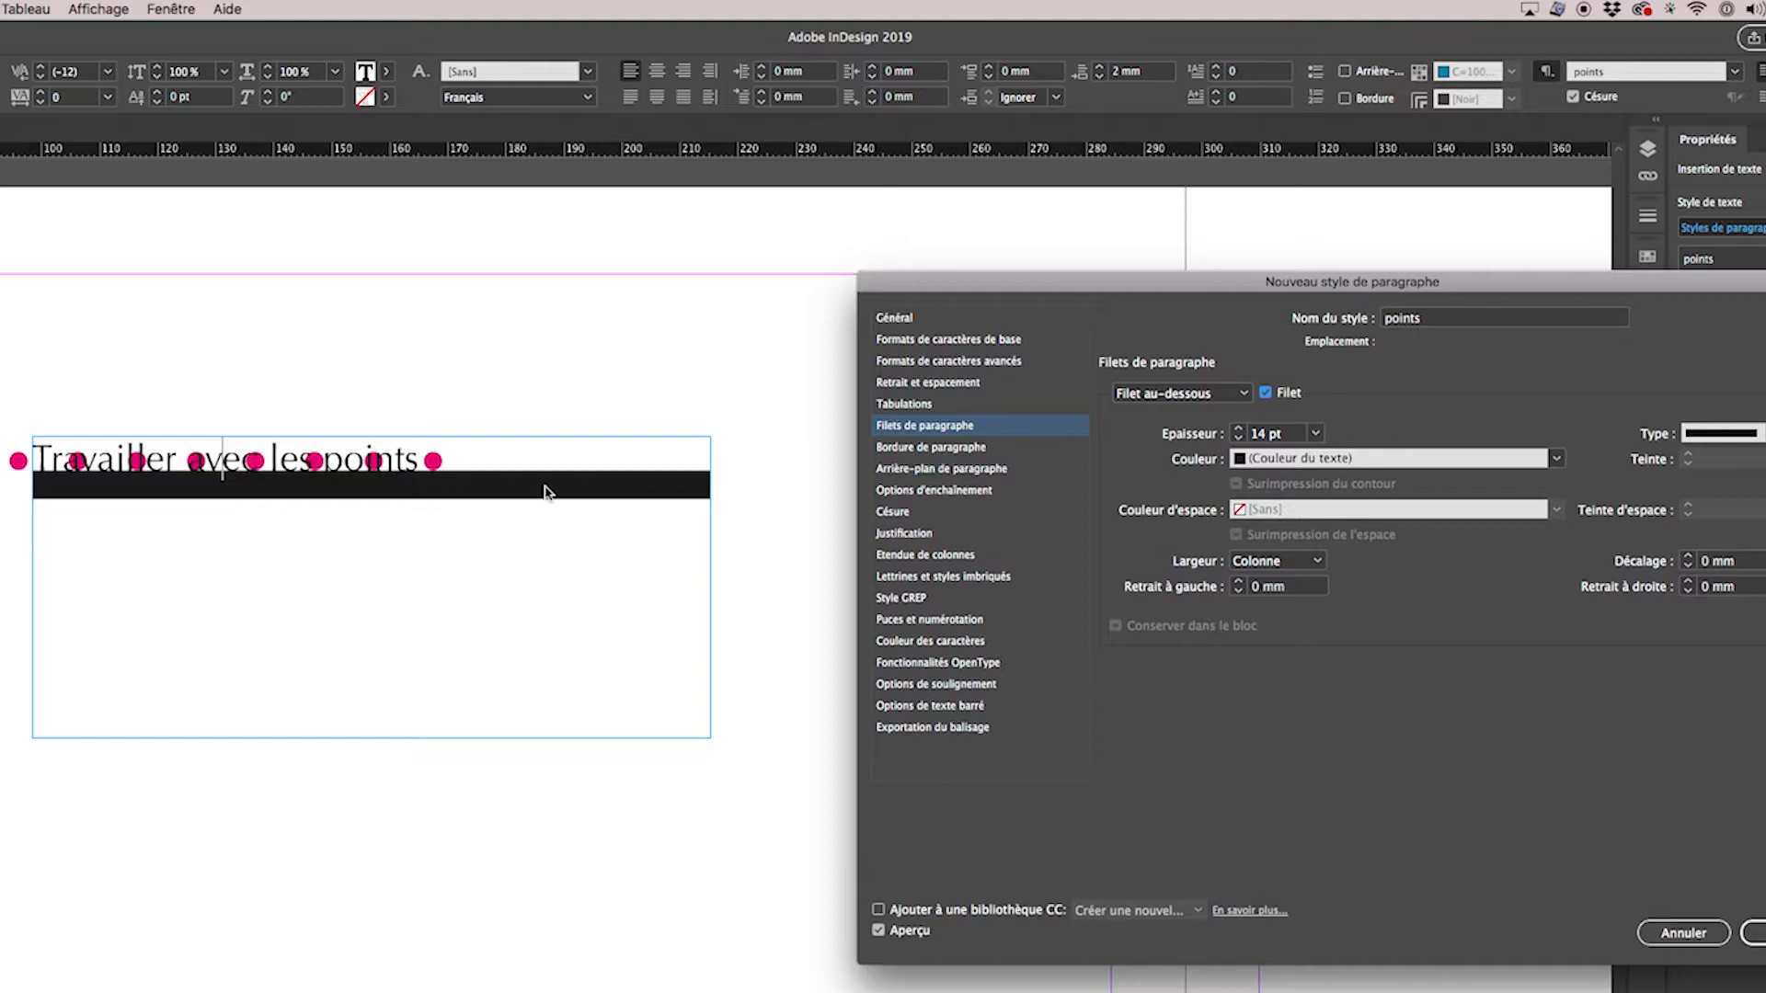
# Set the offset (Décalage) of the rule below to -4 mm.
pyautogui.click(1688, 557)
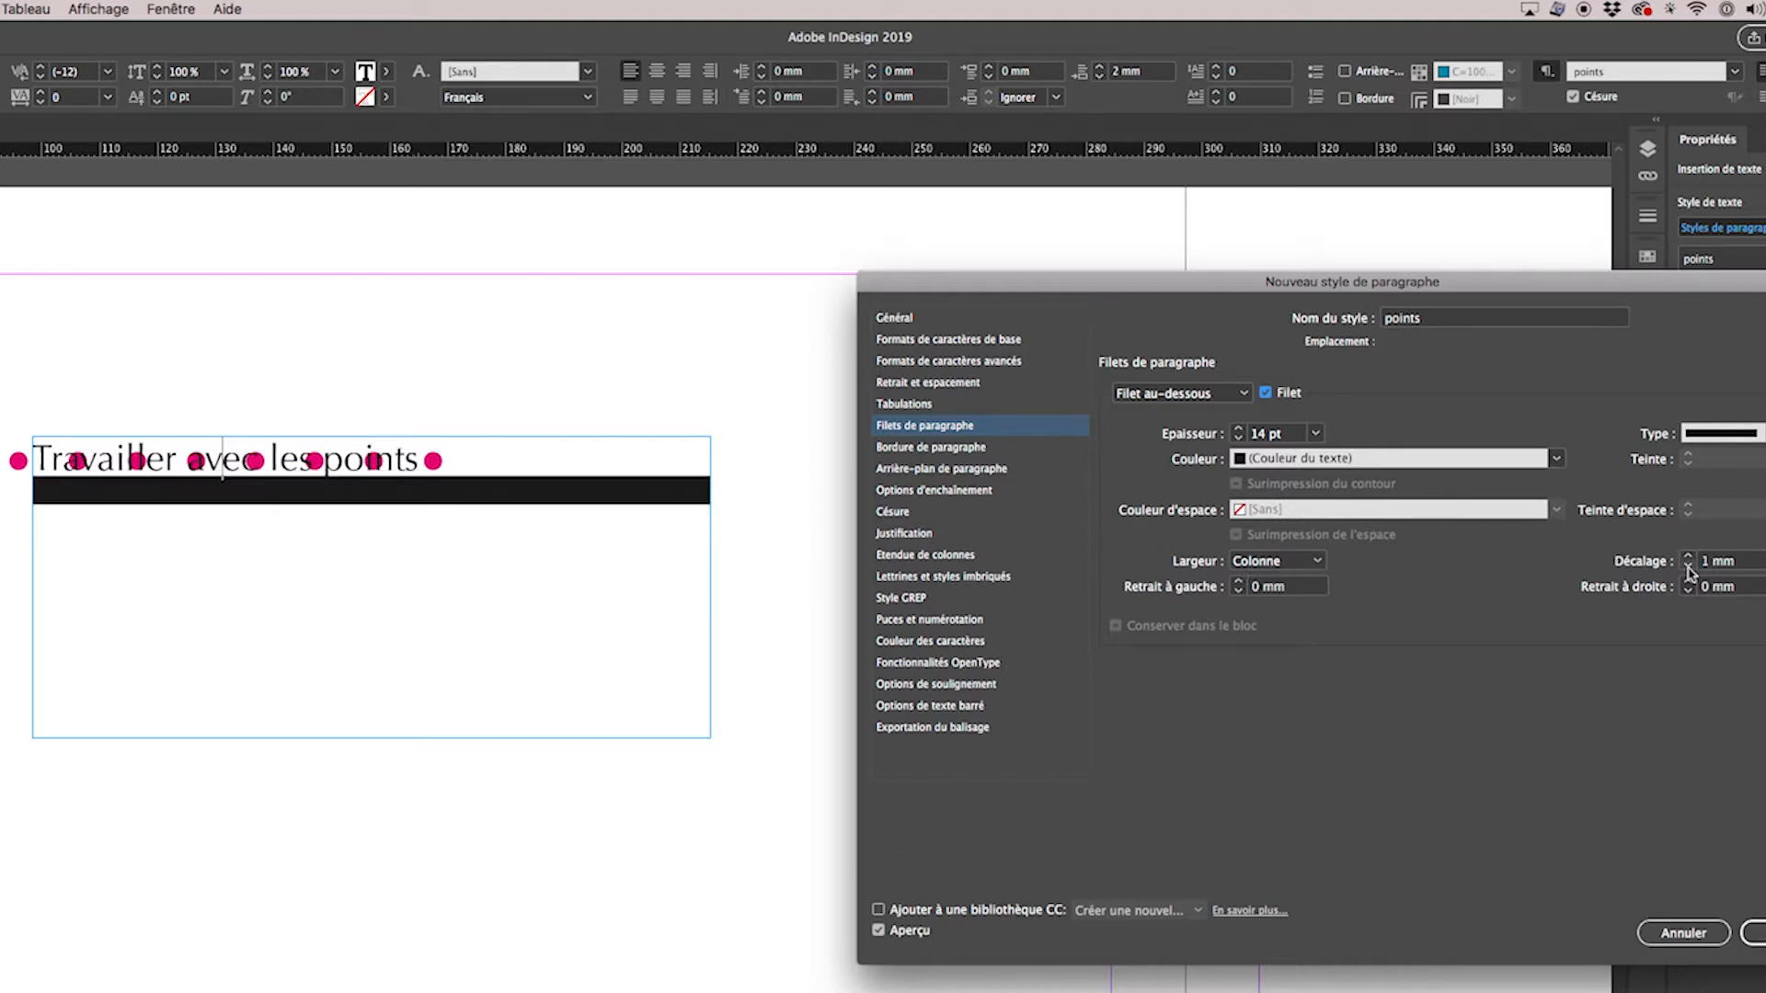
pyautogui.click(1688, 566)
pyautogui.click(1689, 567)
pyautogui.click(1689, 566)
pyautogui.click(1689, 566)
pyautogui.click(1688, 567)
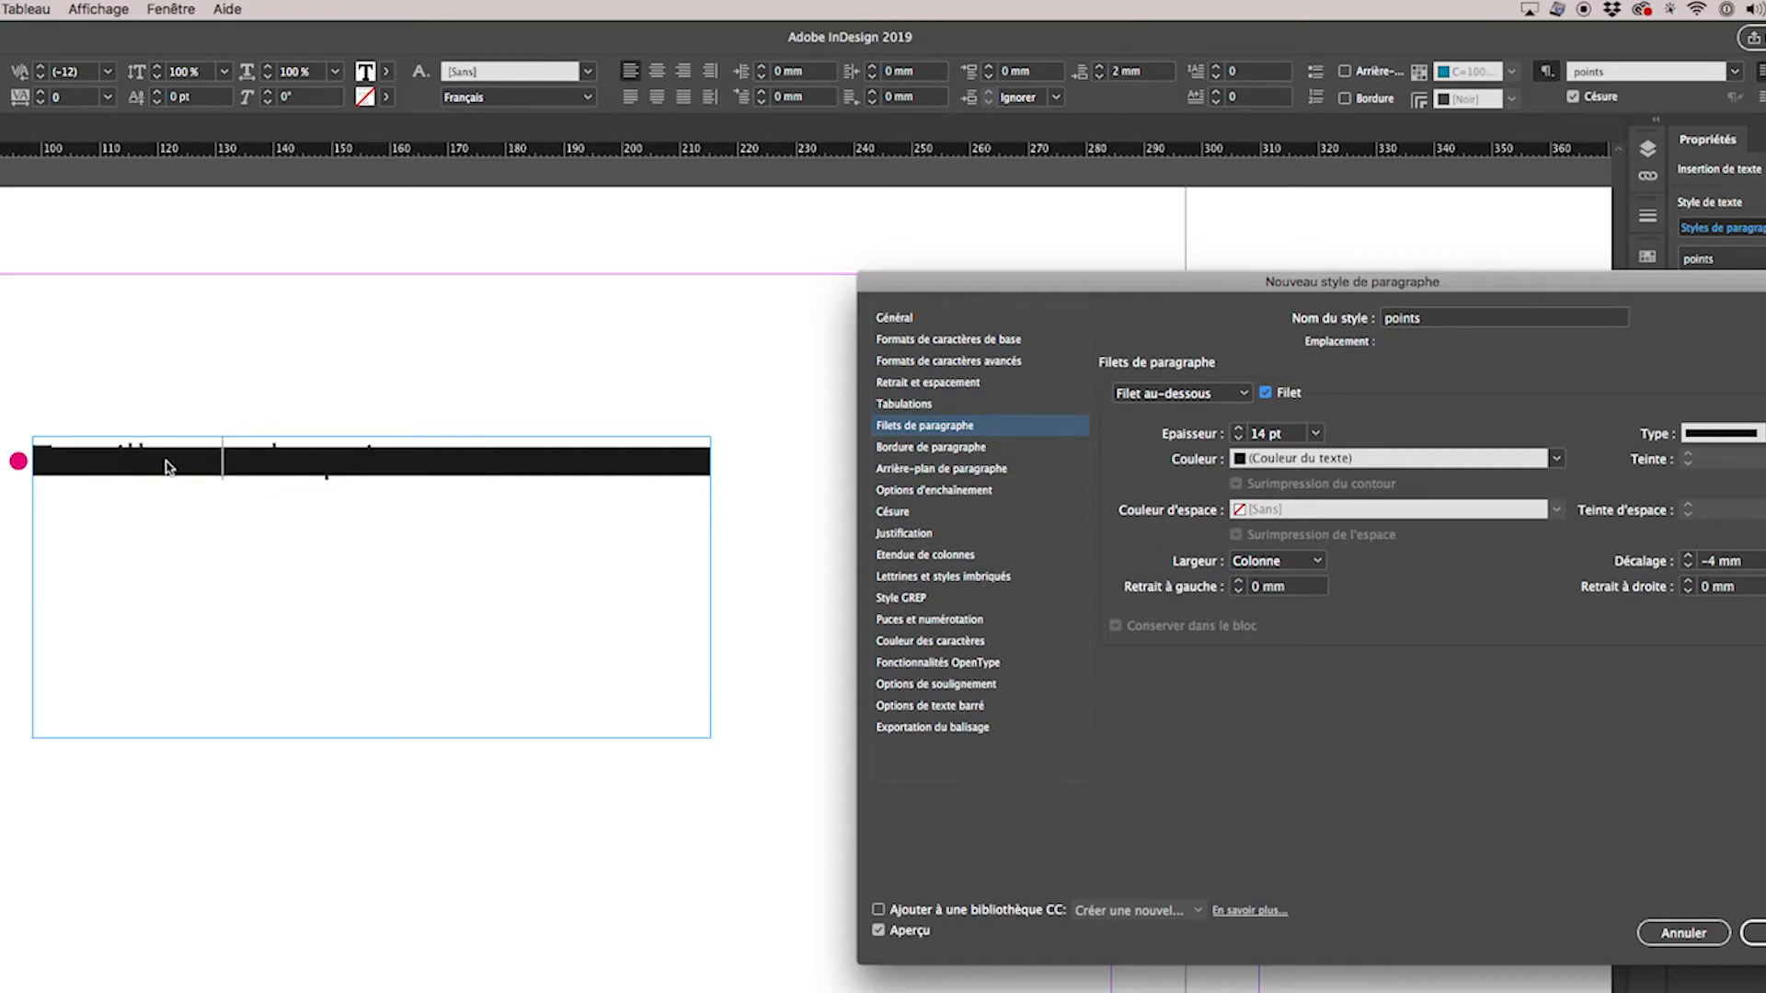
# Colour the rule below [Papier] and limit its width to the text (Texte).
pyautogui.click(1312, 460)
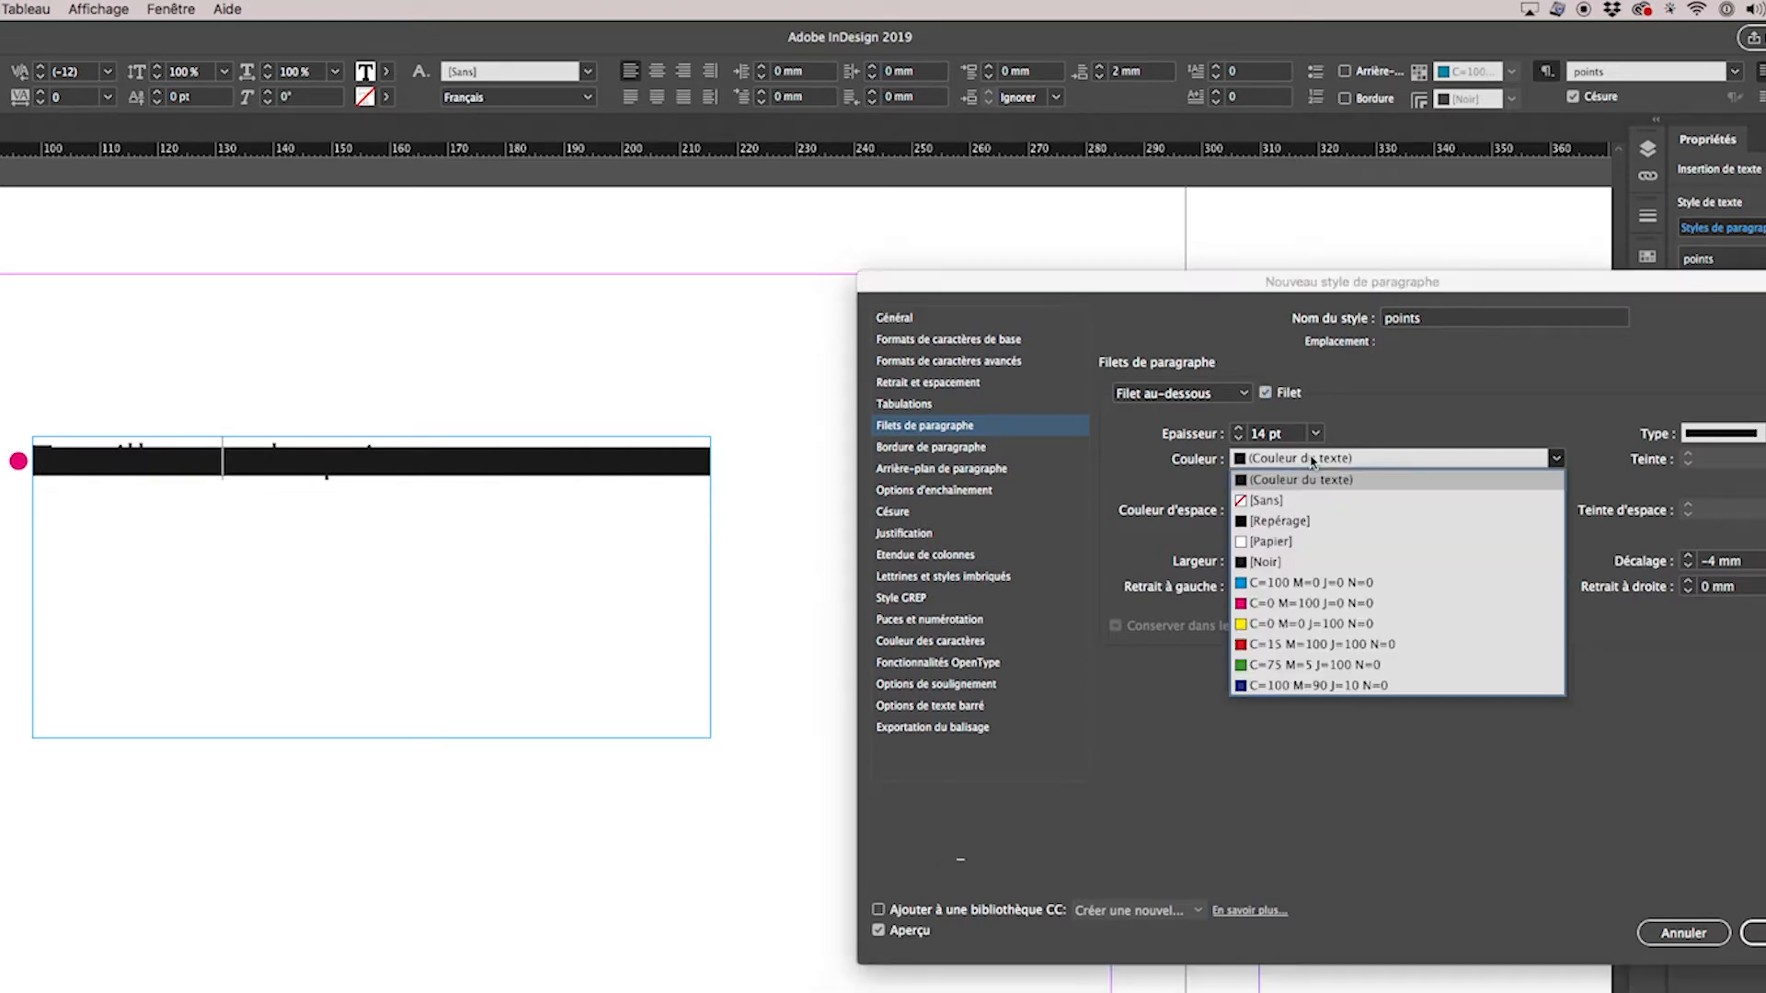
pyautogui.click(1289, 543)
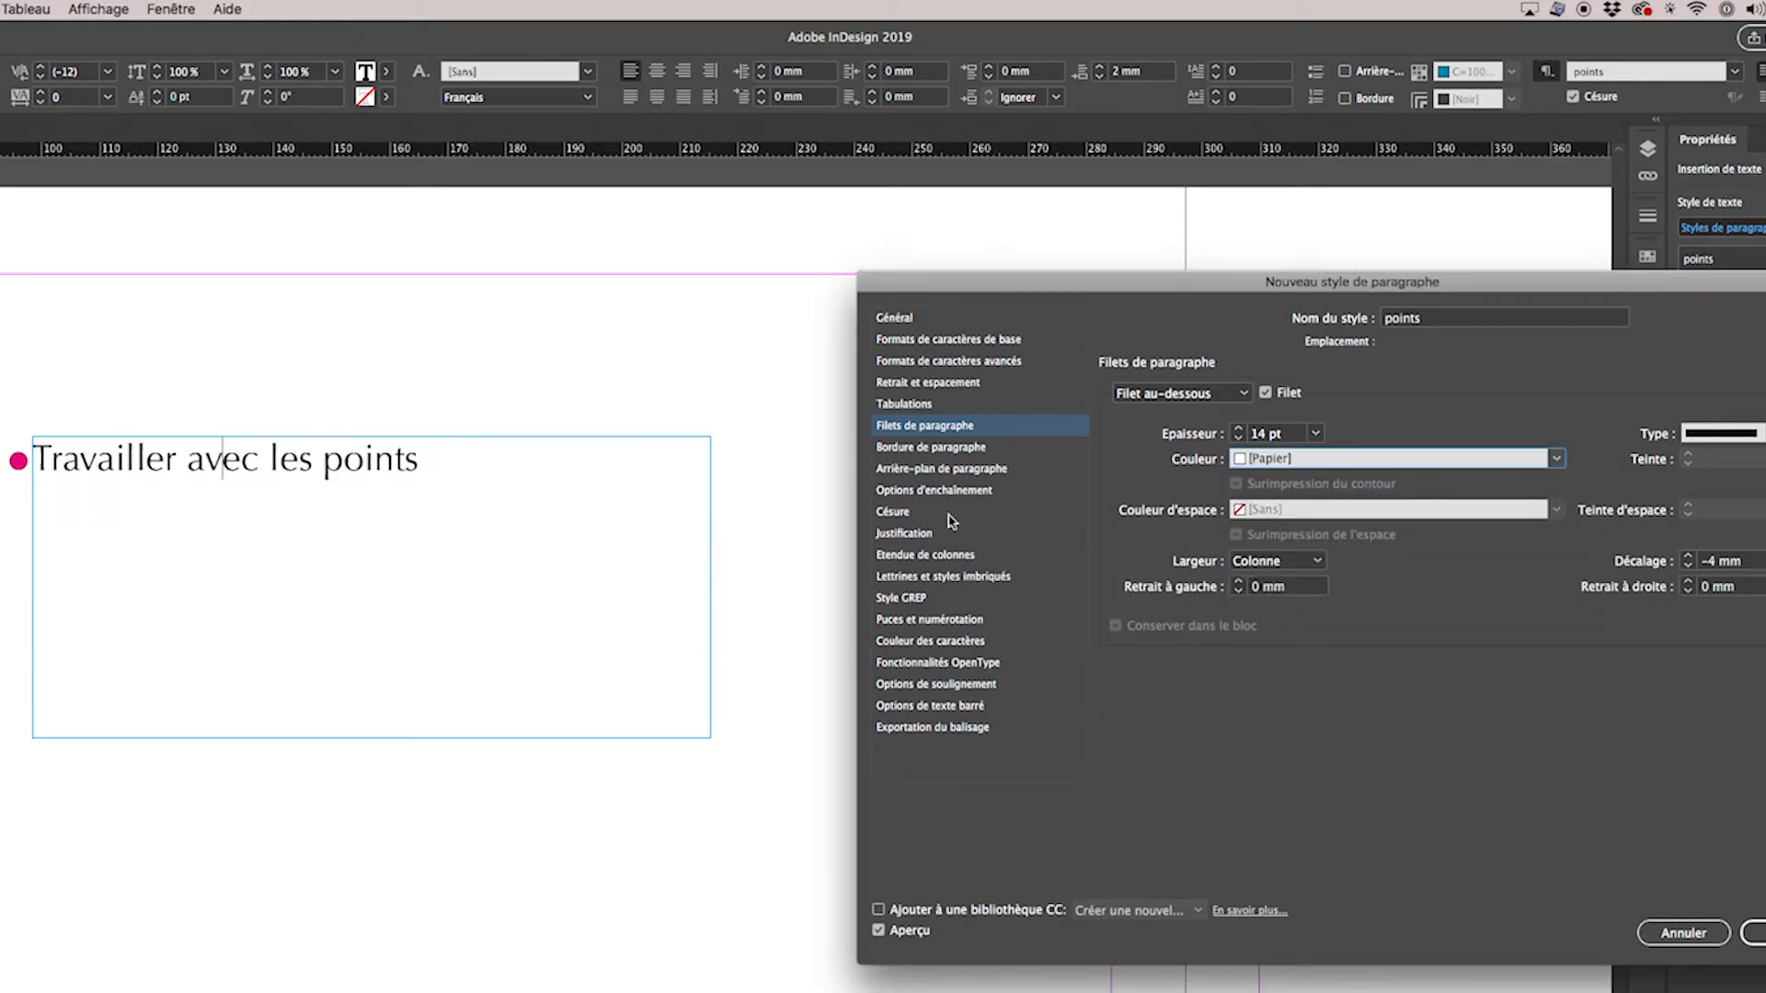
pyautogui.click(1257, 561)
pyautogui.click(1267, 604)
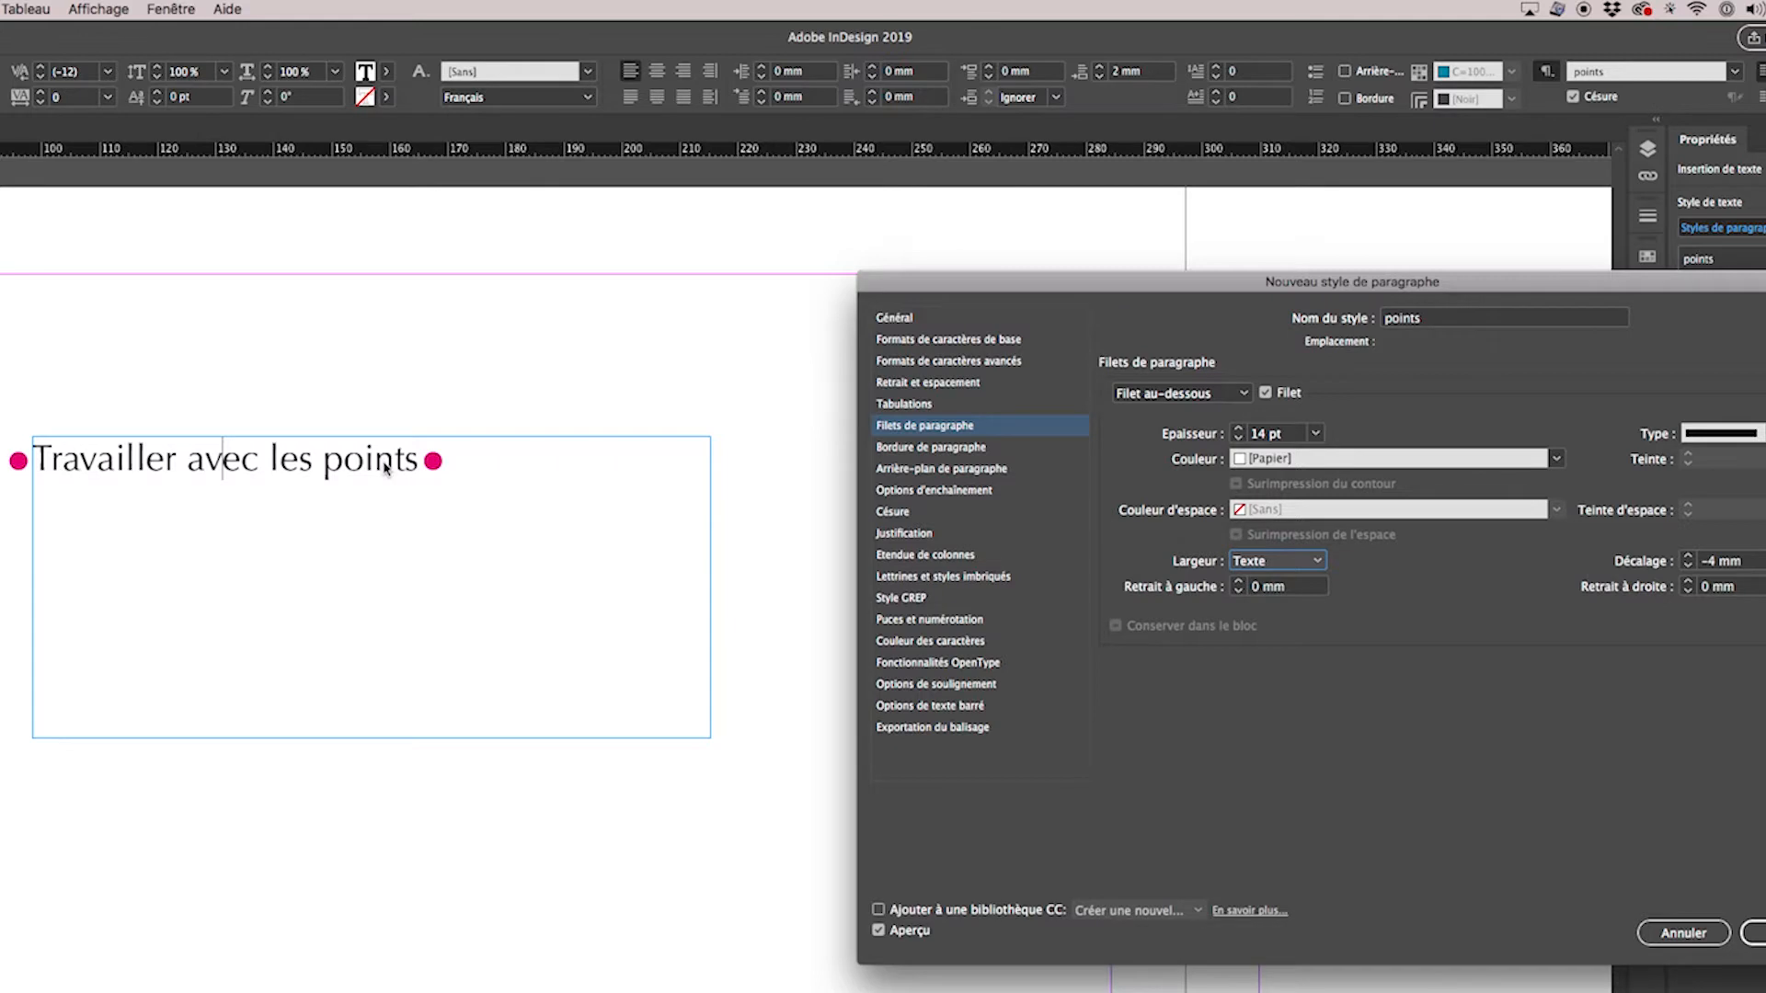
# Compare the heading with the rule below off and on, and review the settings of the rule above.
pyautogui.click(1266, 393)
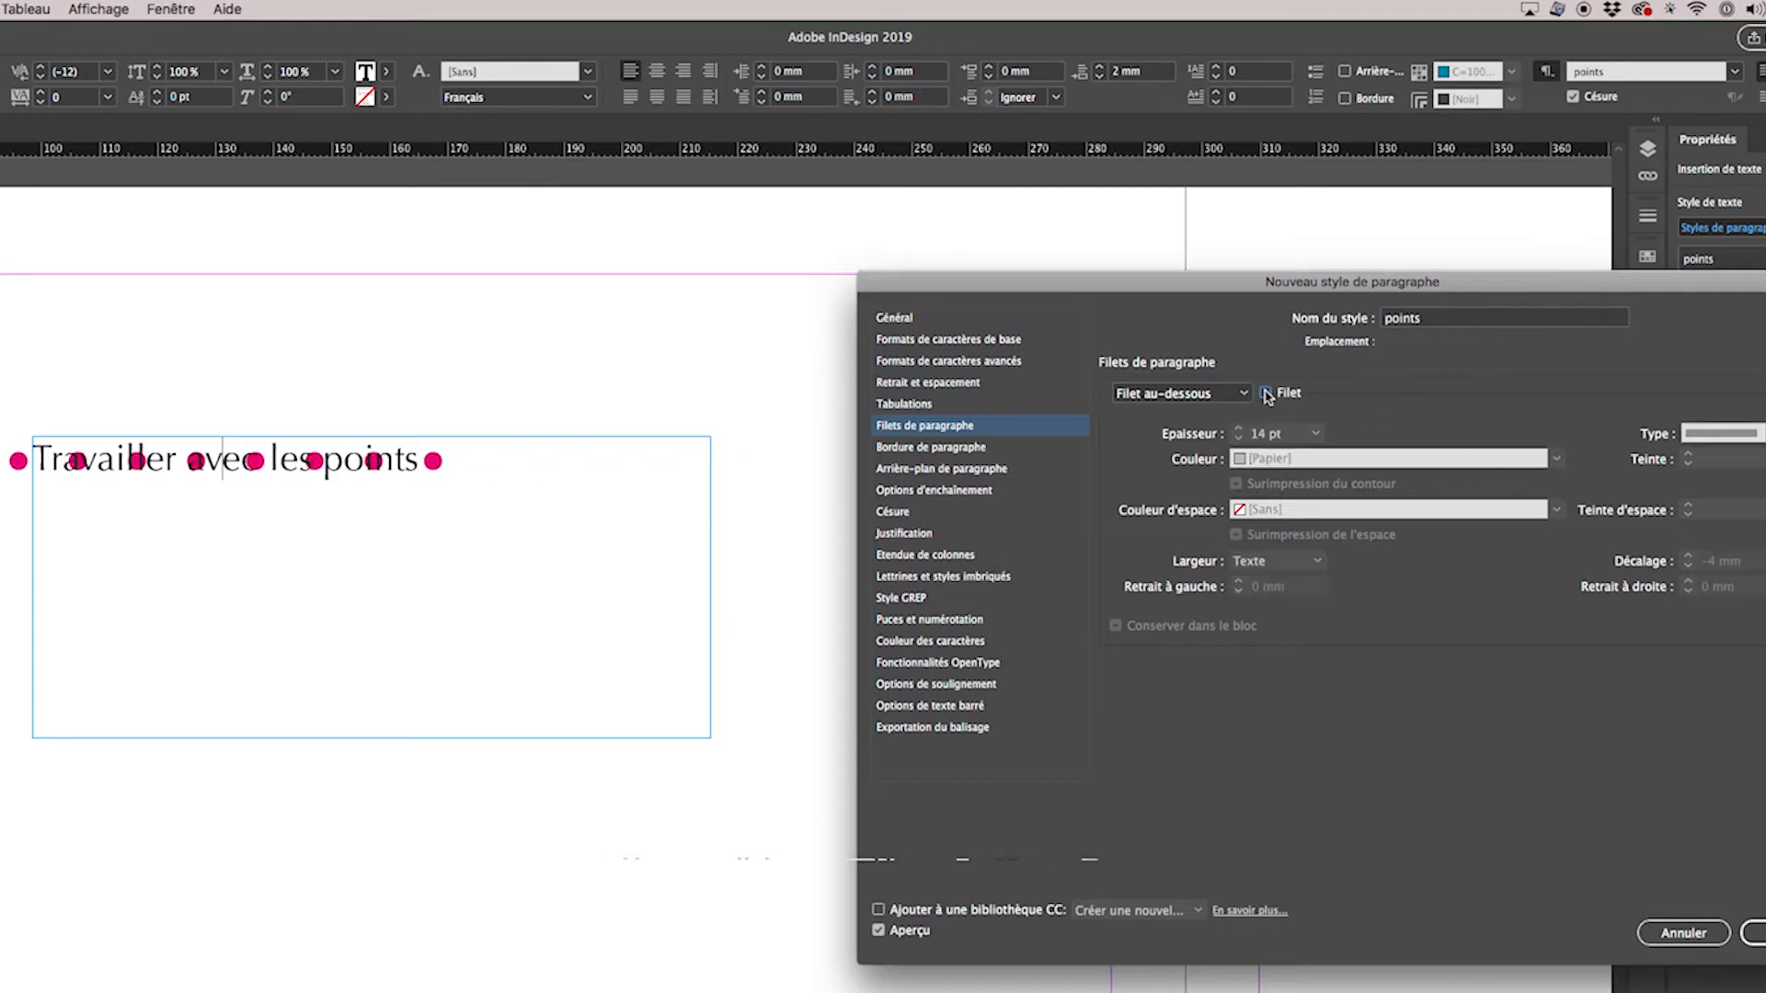
pyautogui.click(1266, 394)
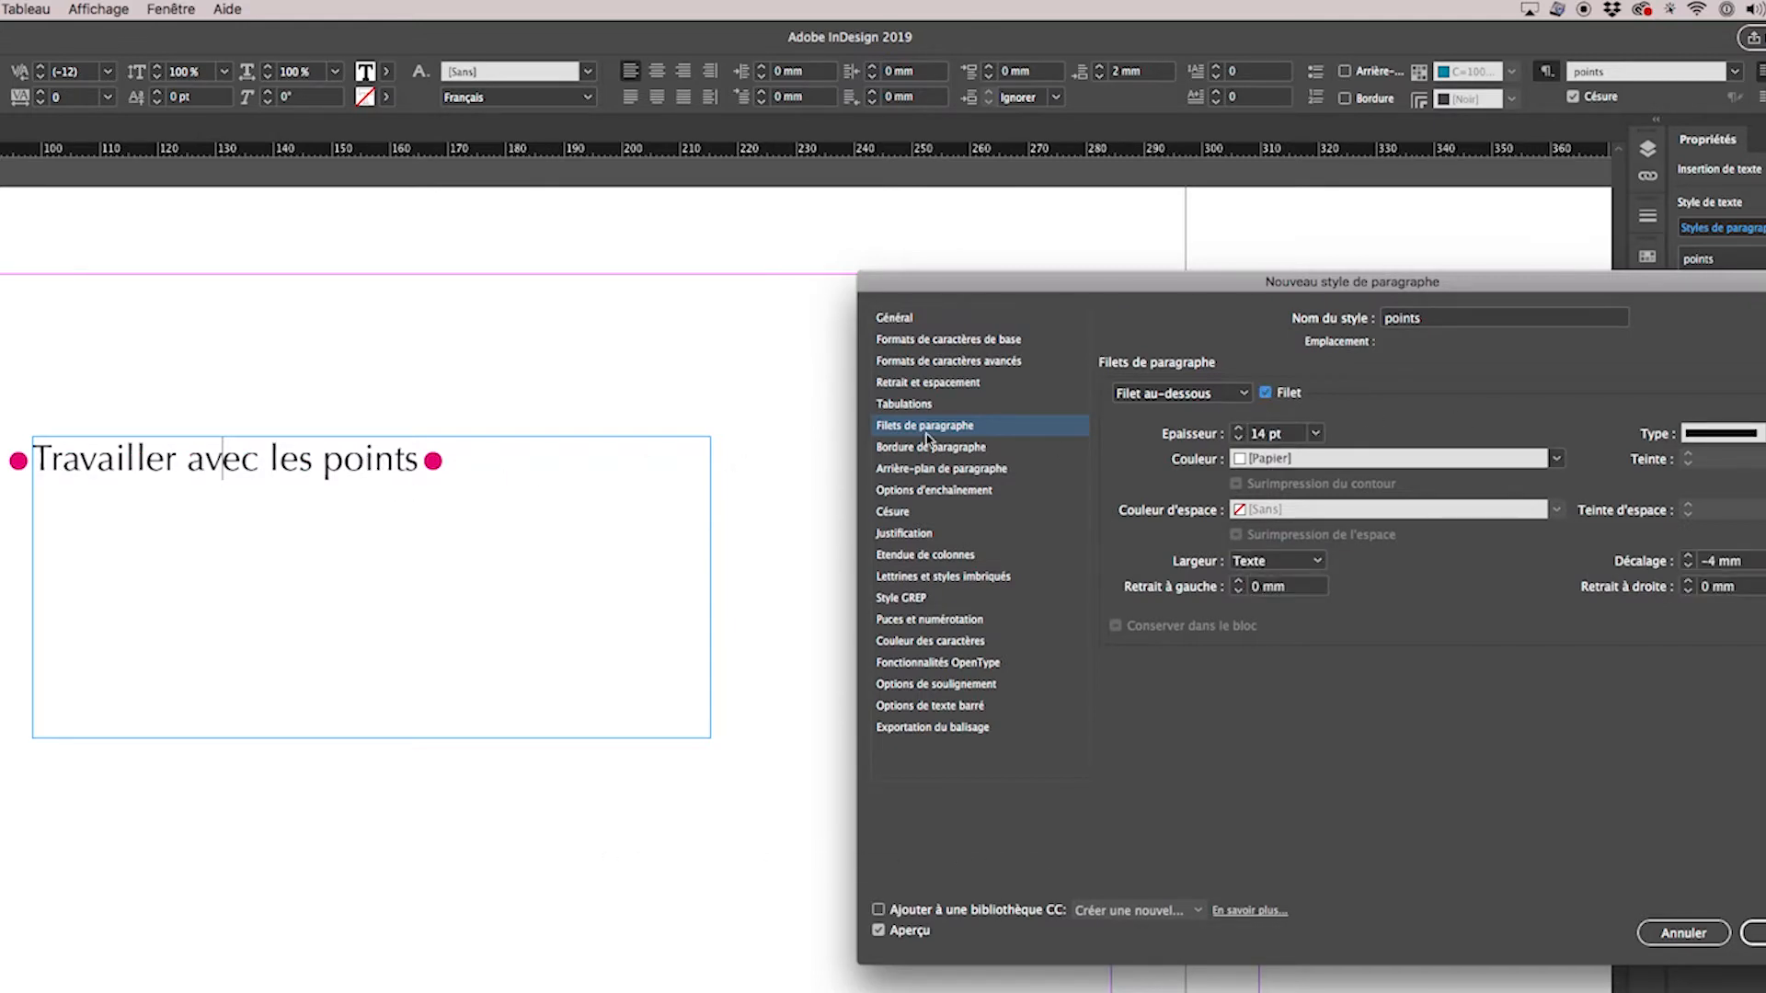
pyautogui.click(1221, 395)
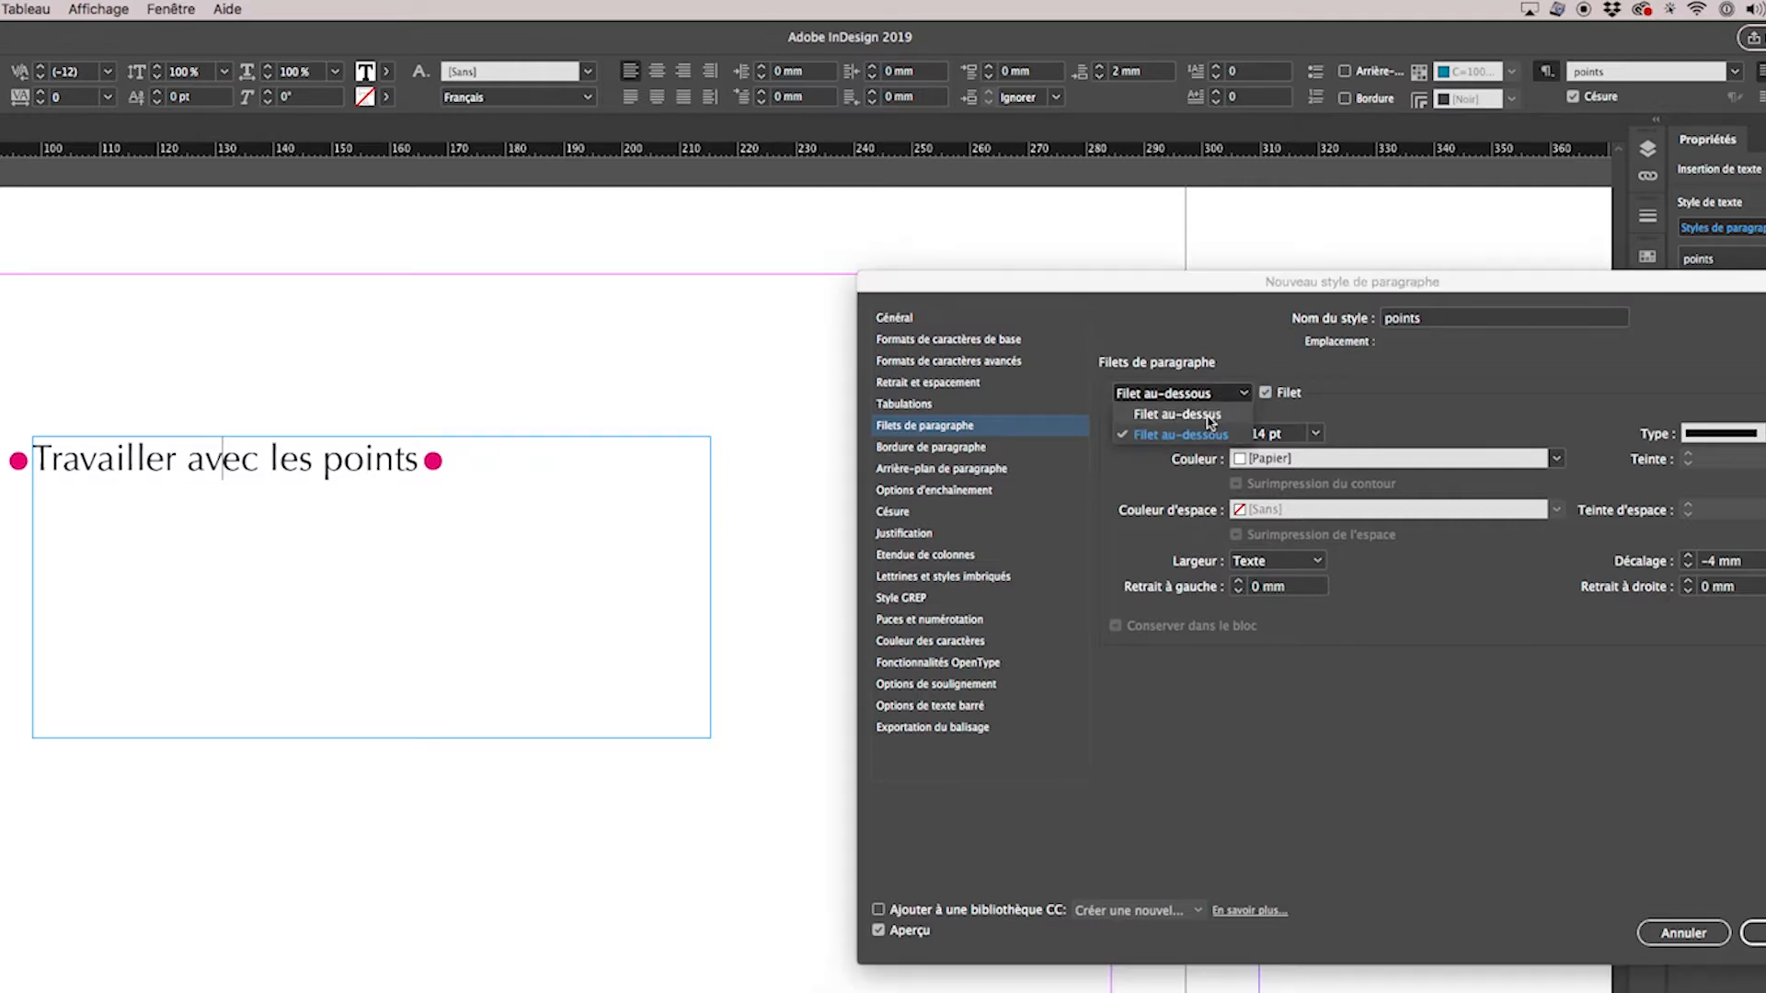
pyautogui.click(1211, 416)
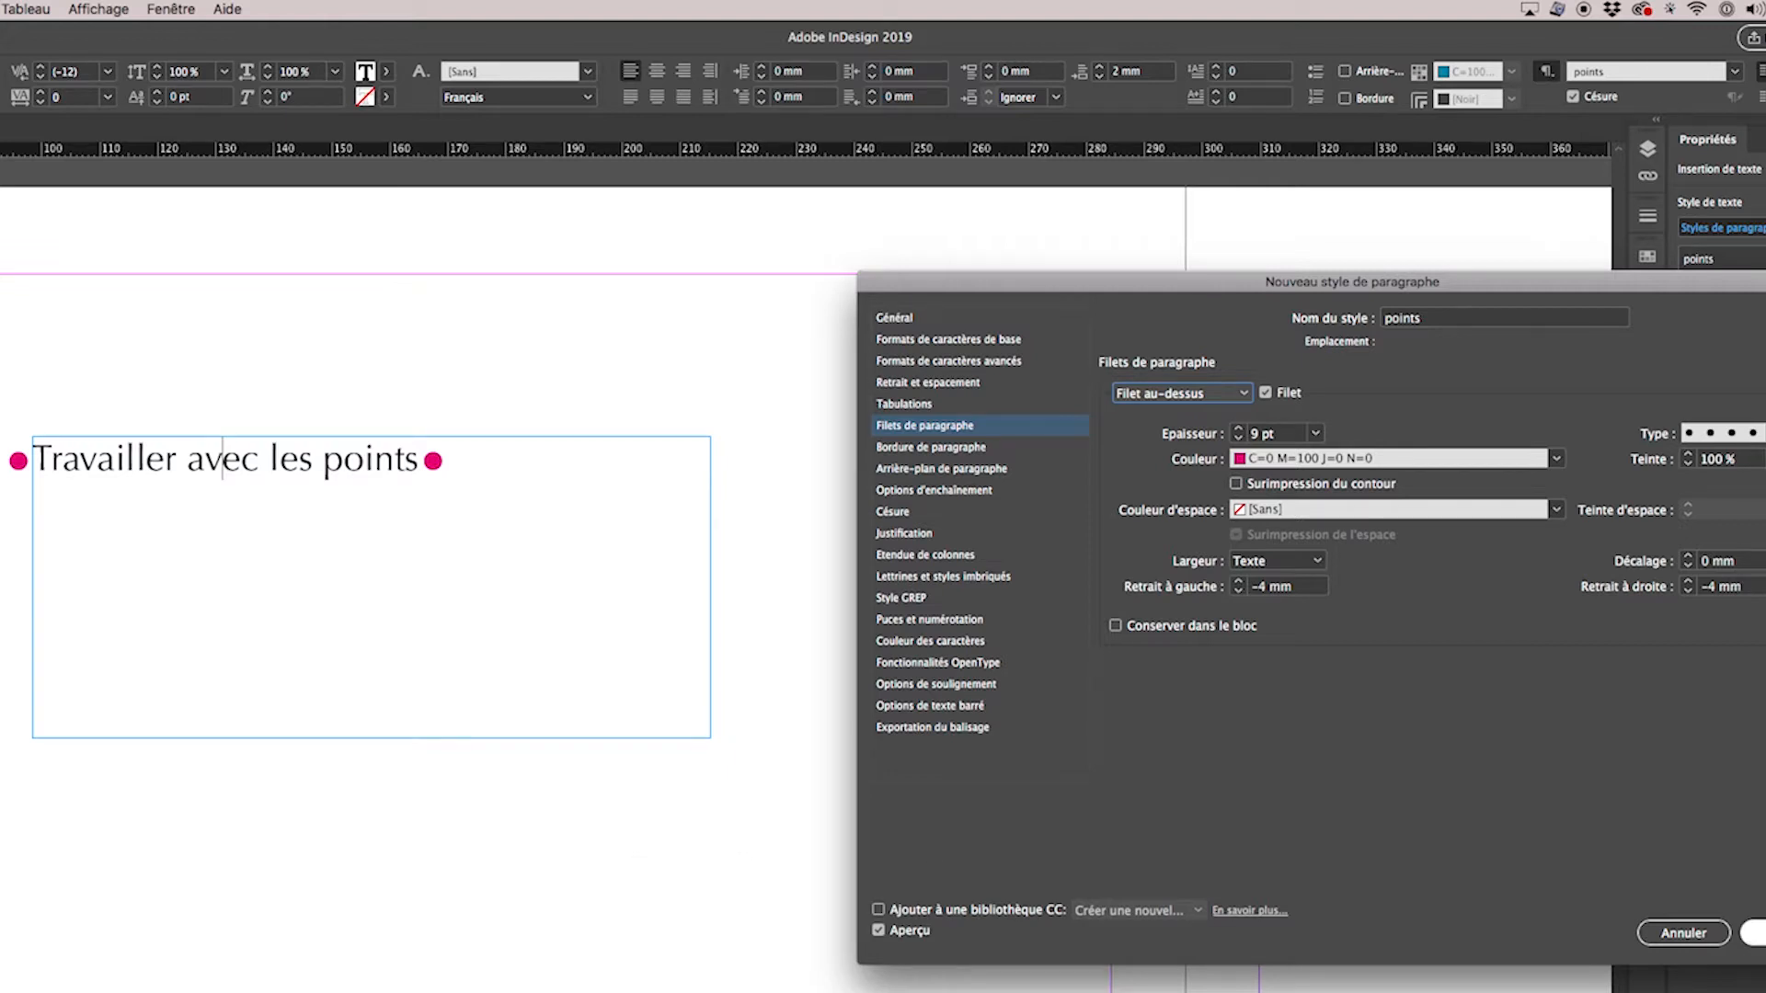
# Create the points paragraph style and check the heading in preview mode without frames and guides.
pyautogui.click(1757, 932)
pyautogui.press('w')
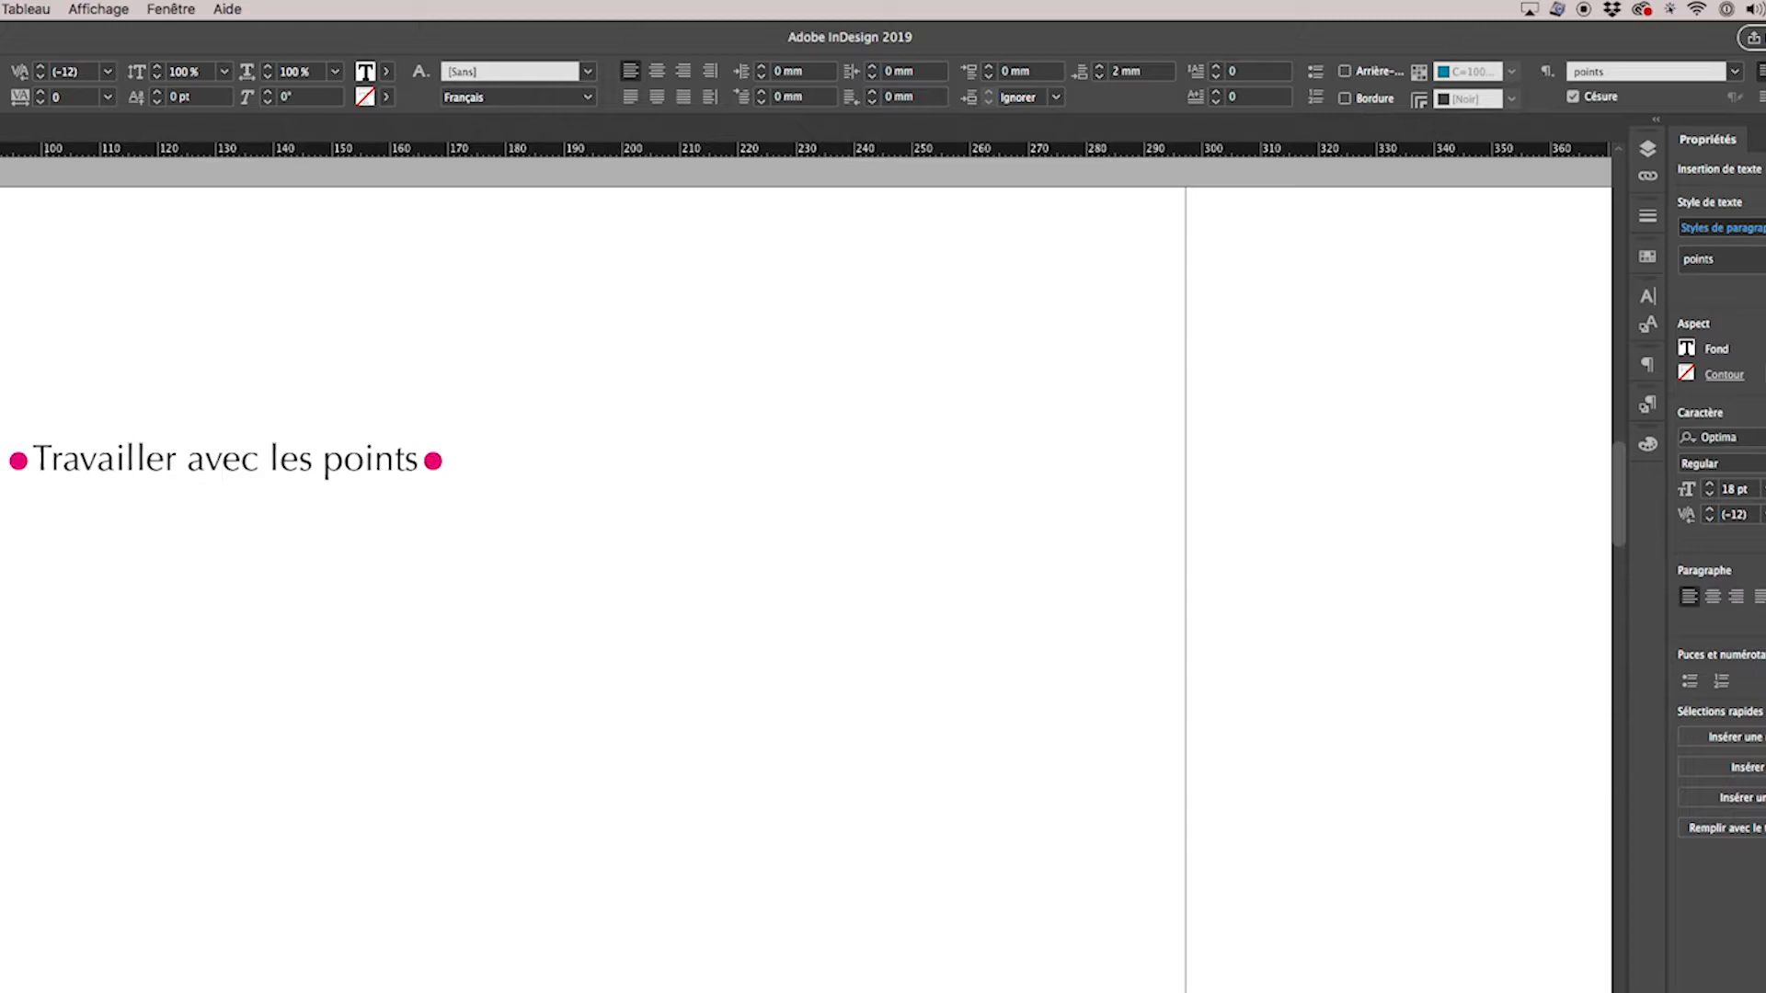
pyautogui.press('w')
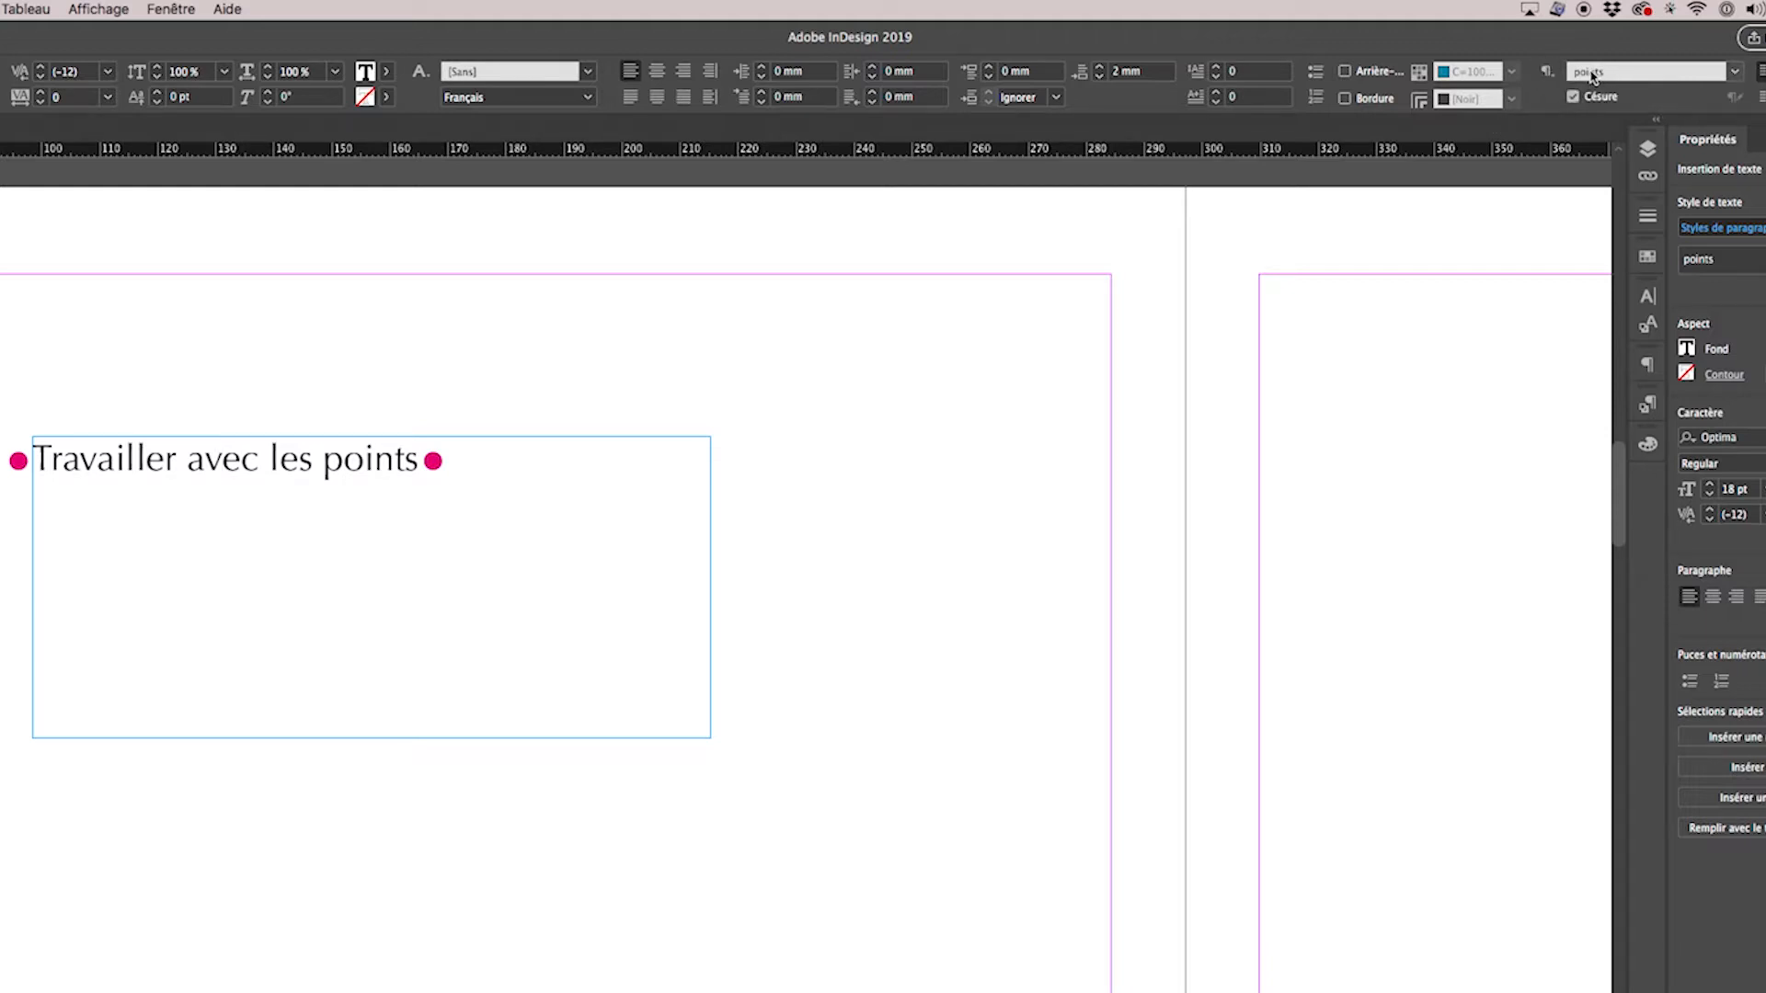
# Edit the points paragraph style, setting the thickness of its rule above to 16 pt.
pyautogui.click(1557, 73)
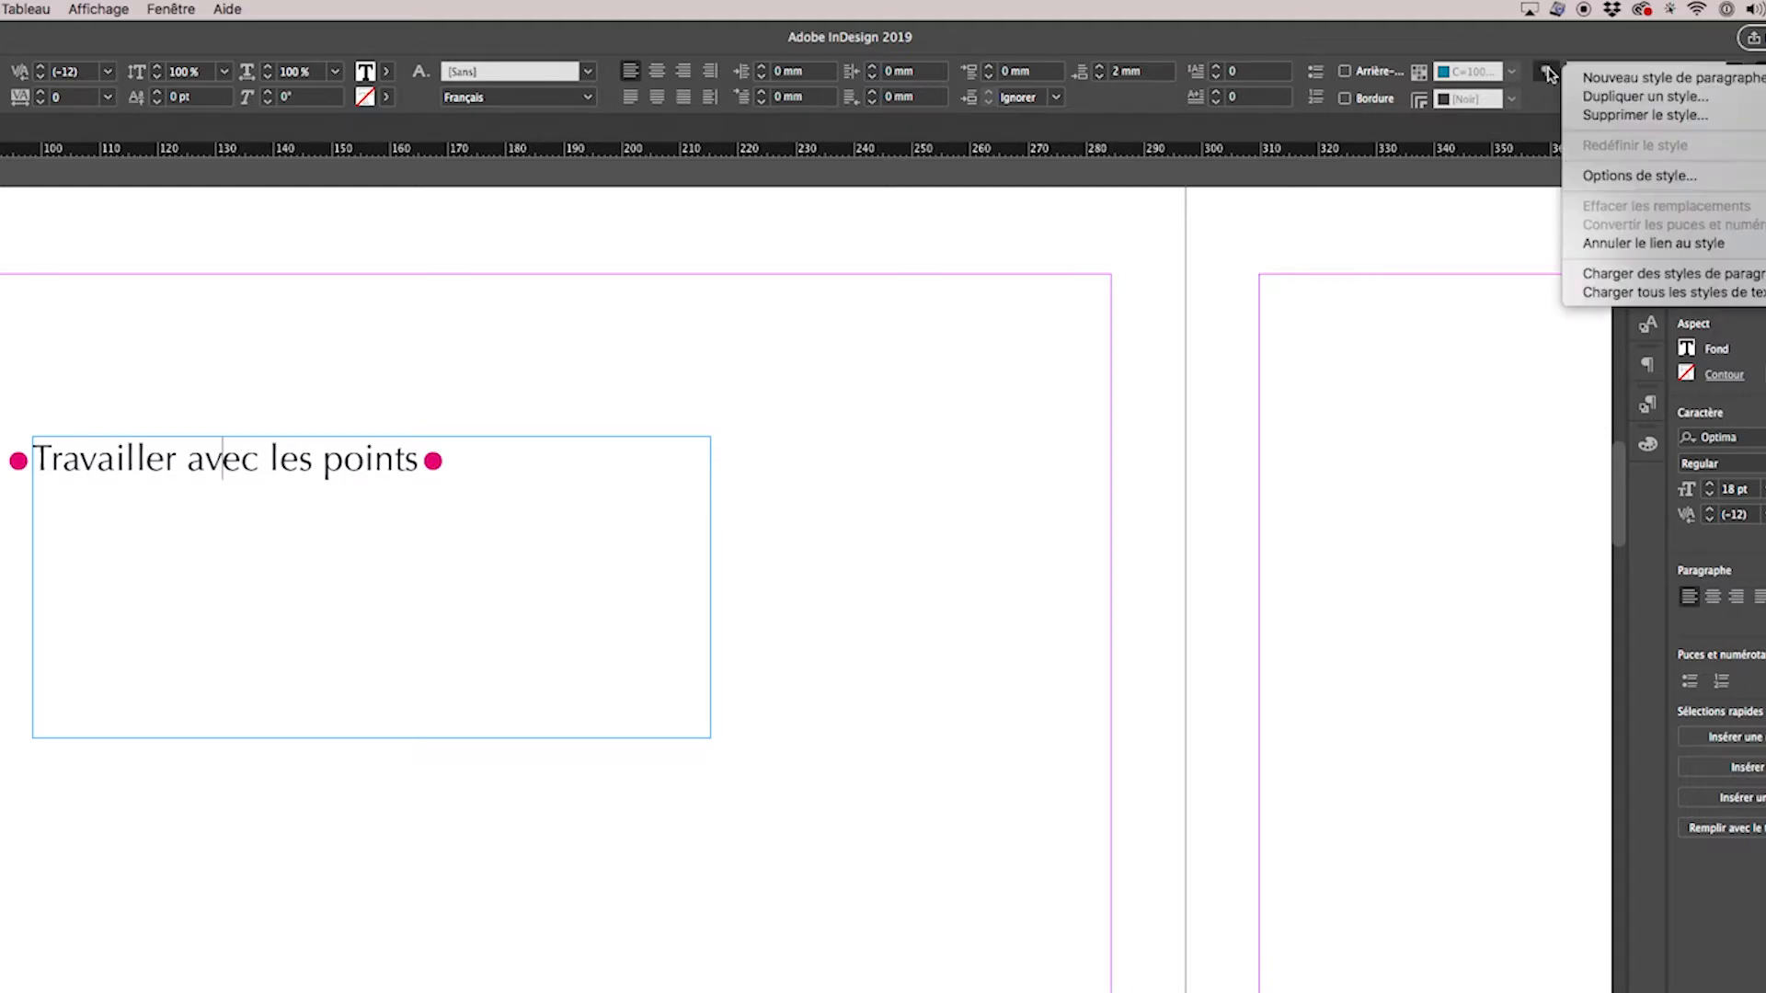
pyautogui.click(1626, 176)
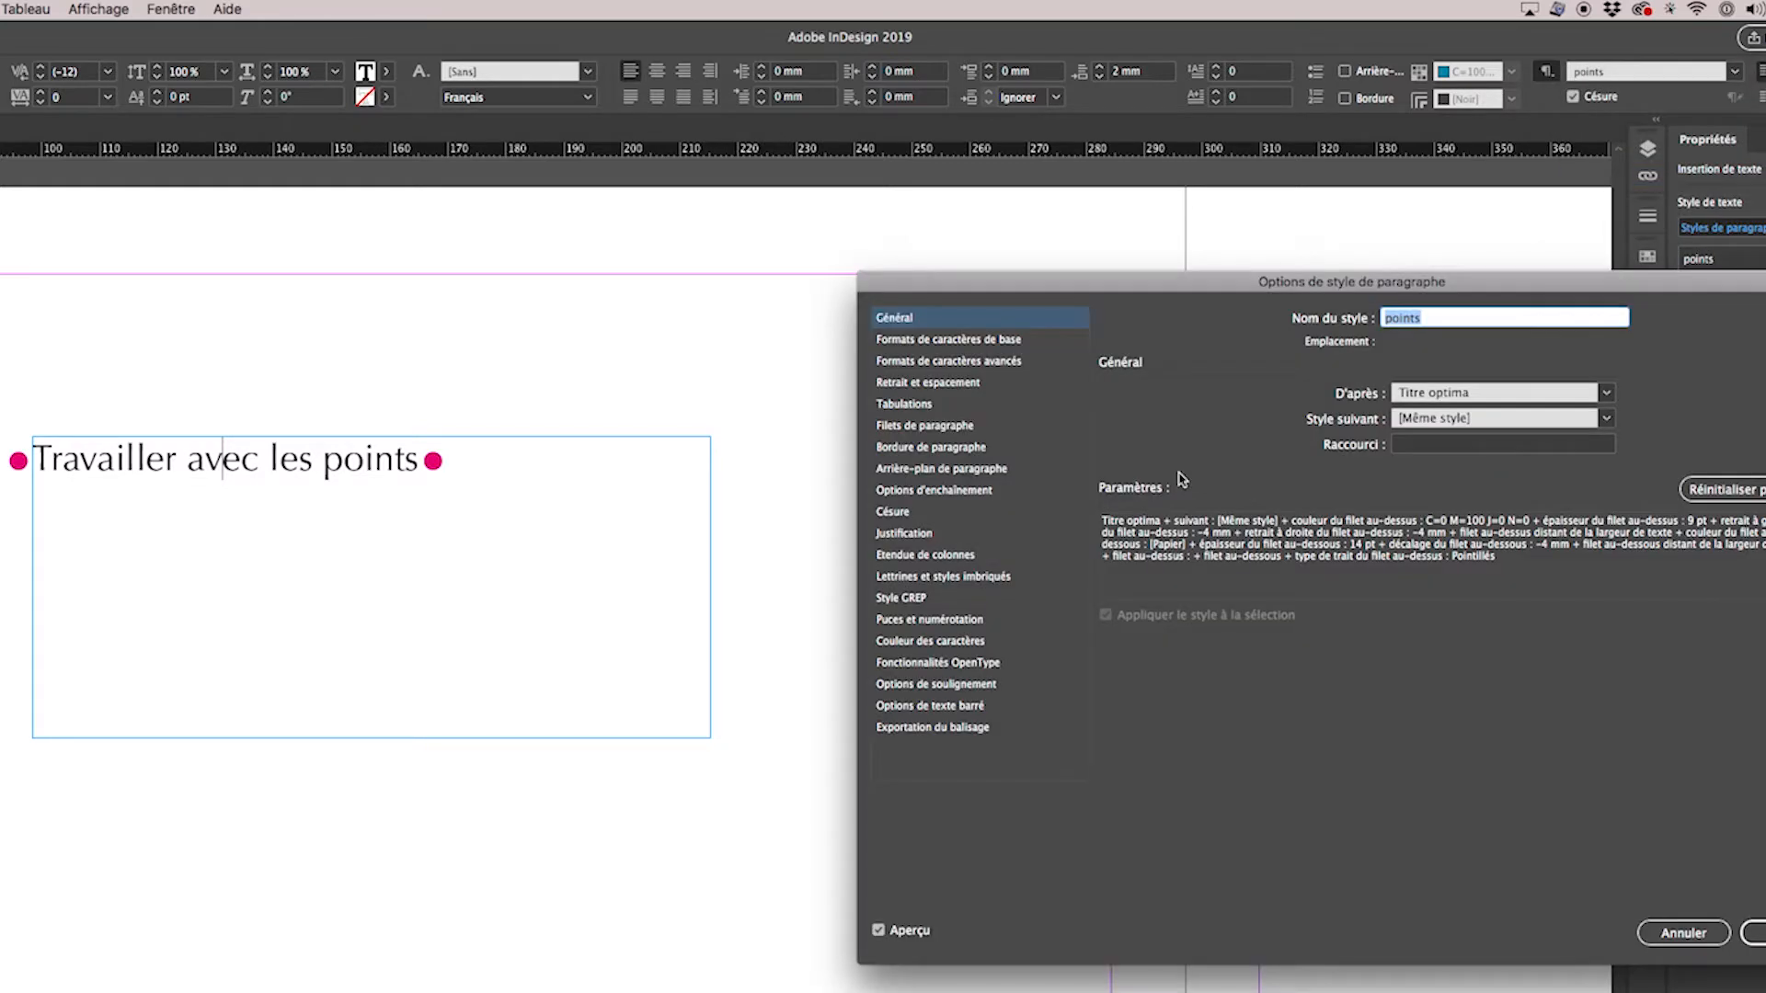
pyautogui.click(918, 428)
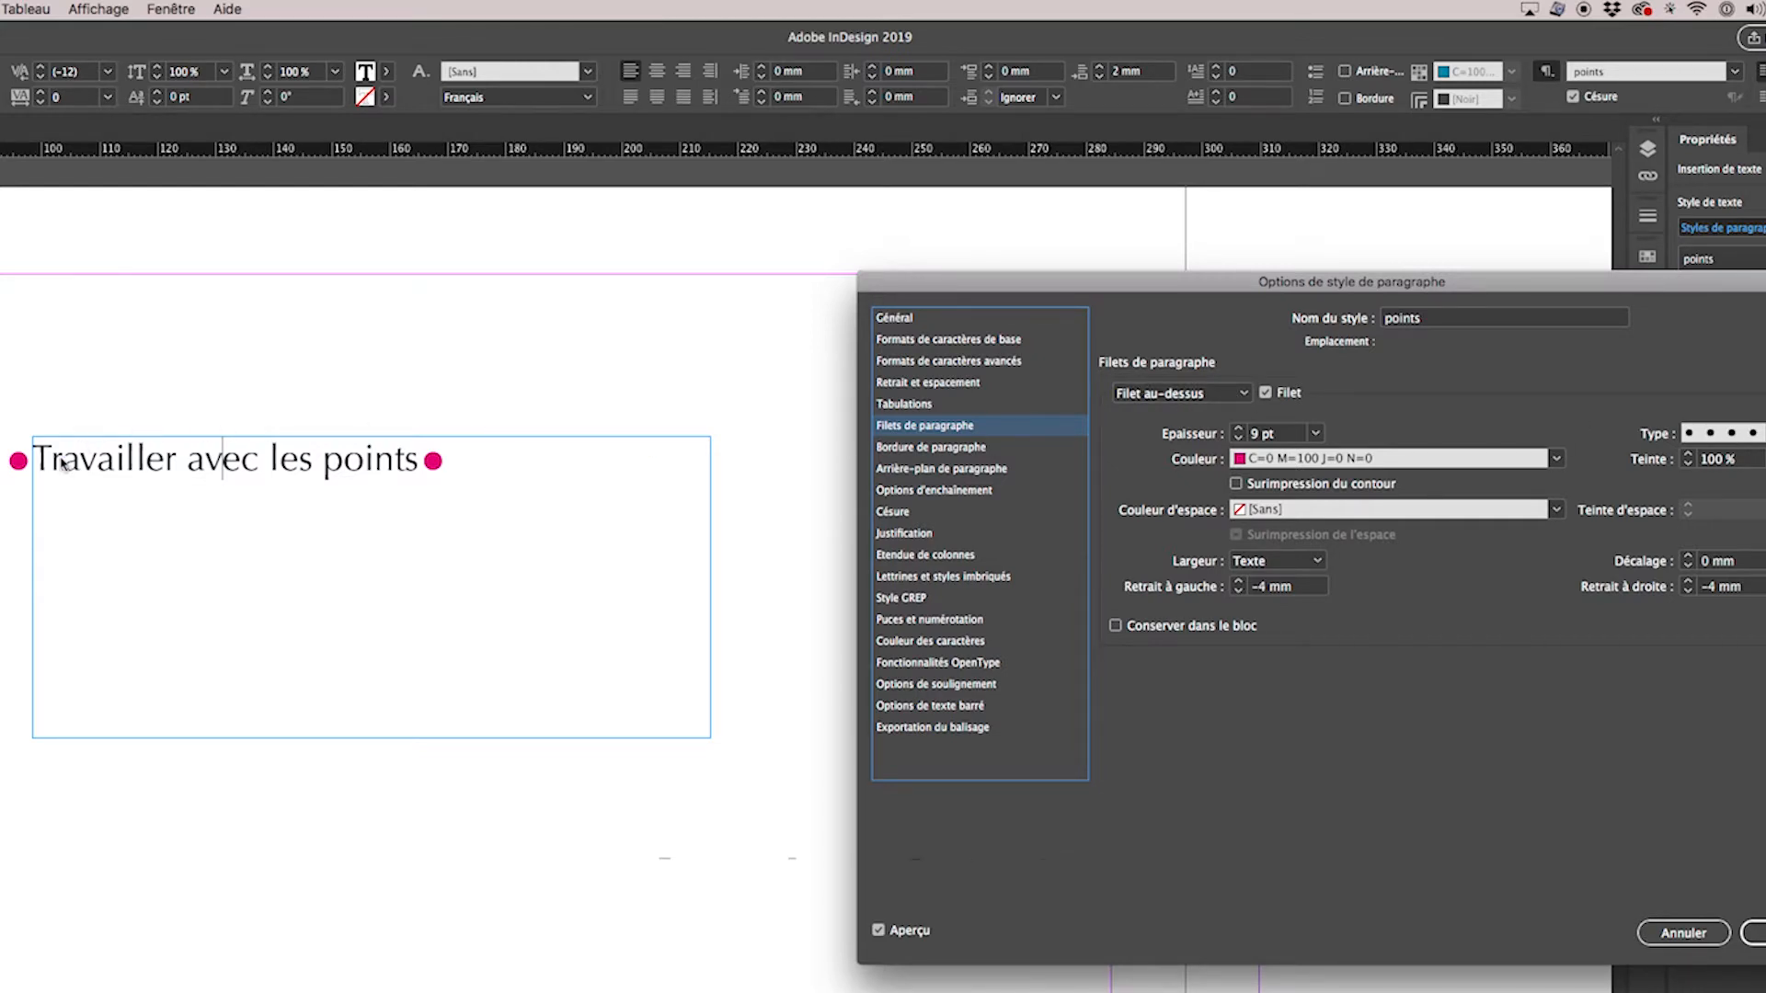
pyautogui.click(1238, 429)
pyautogui.click(1238, 429)
pyautogui.click(1238, 429)
pyautogui.click(1238, 428)
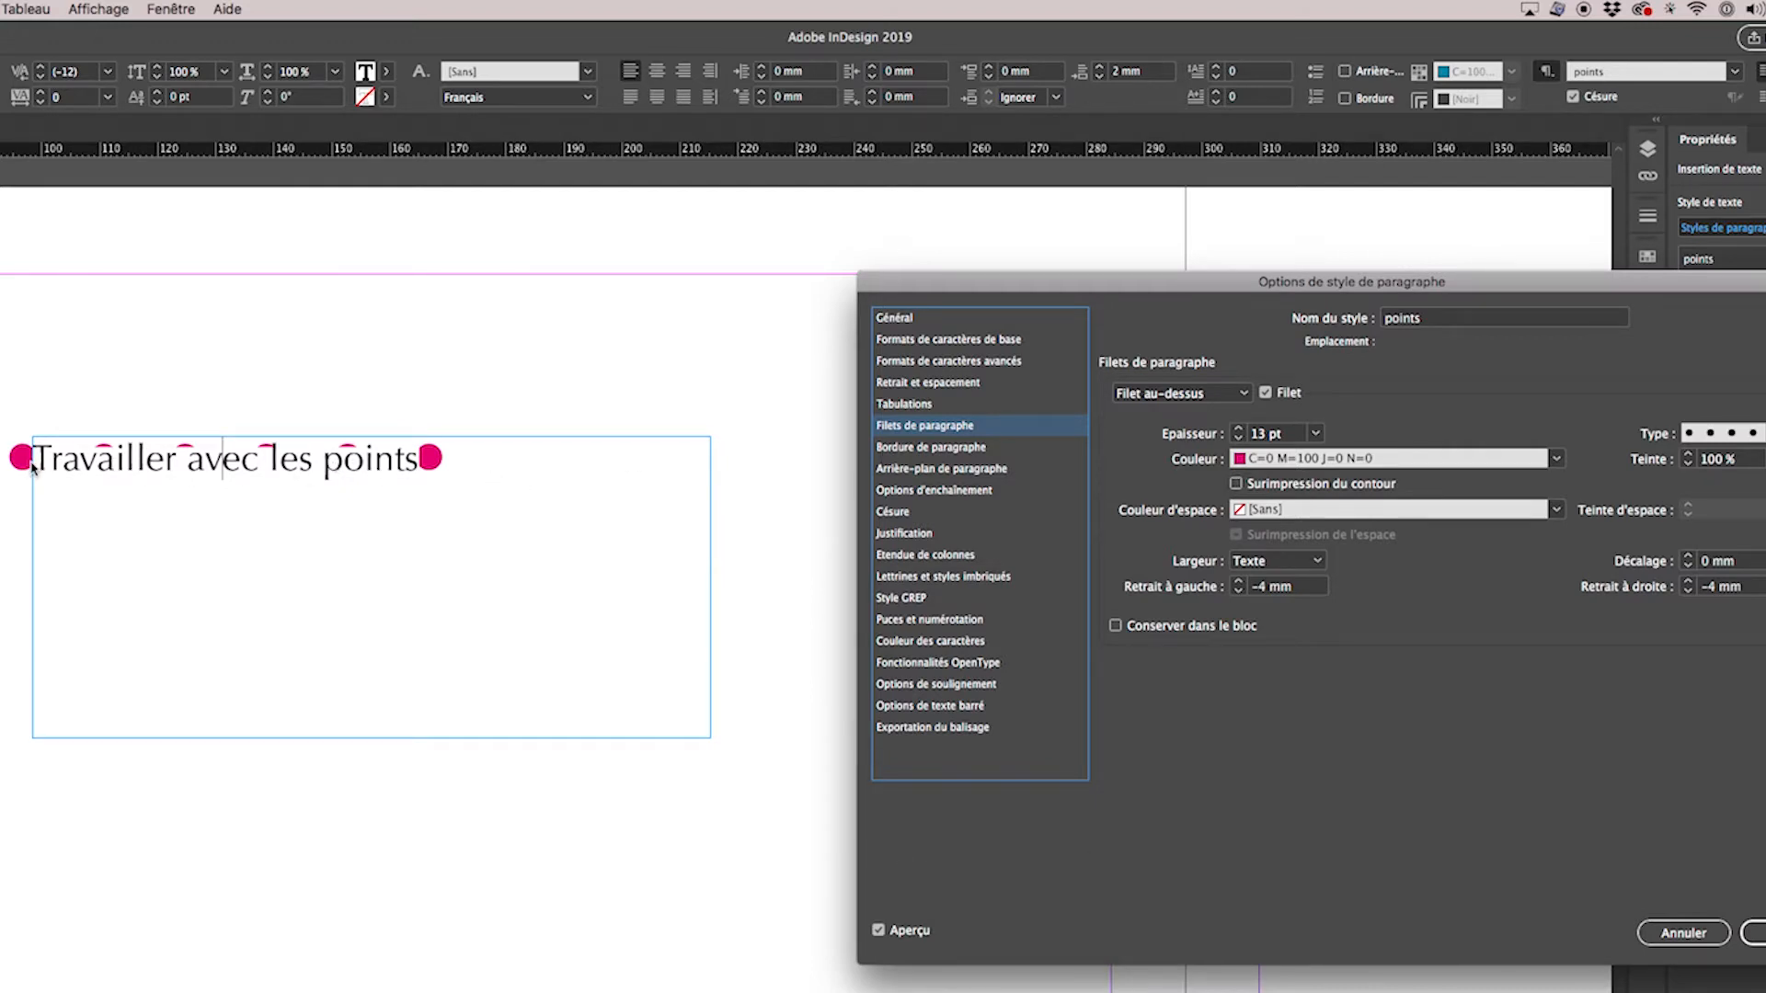
pyautogui.click(1239, 429)
pyautogui.click(1239, 430)
pyautogui.click(1239, 430)
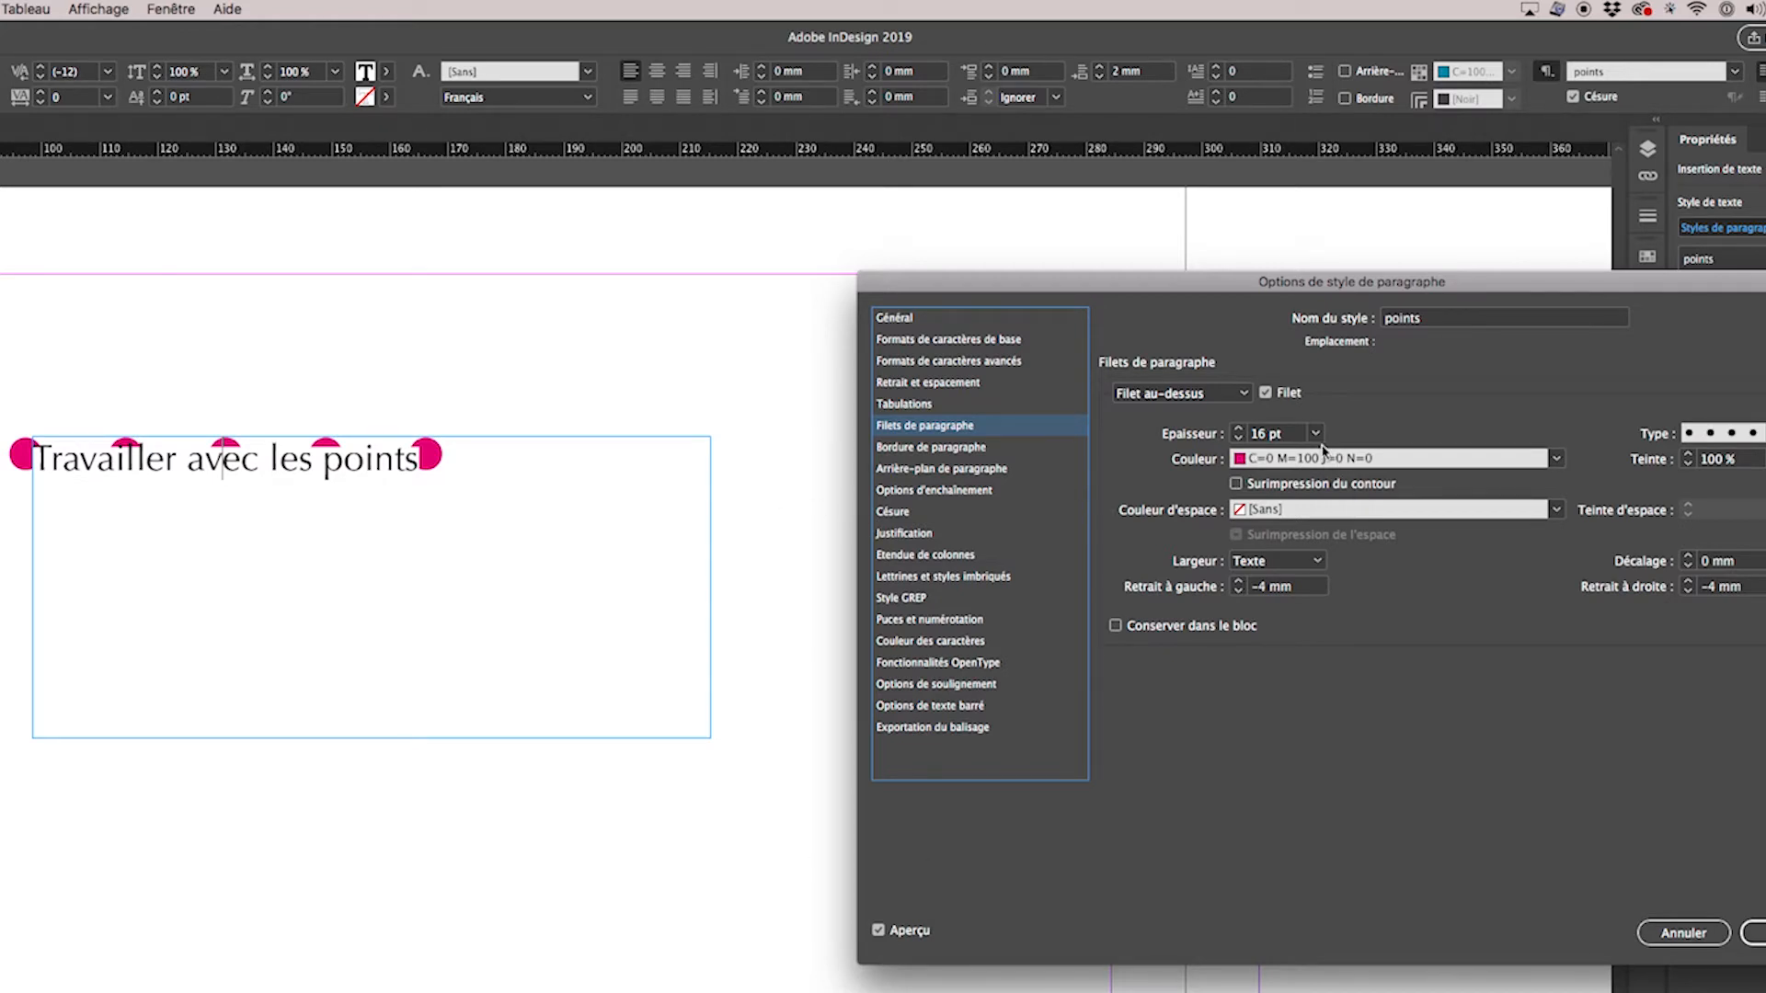
# Set the thickness of the points style's rule below to 15 pt and colour it magenta (C=0 M=100 J=0 N=0).
pyautogui.click(1182, 393)
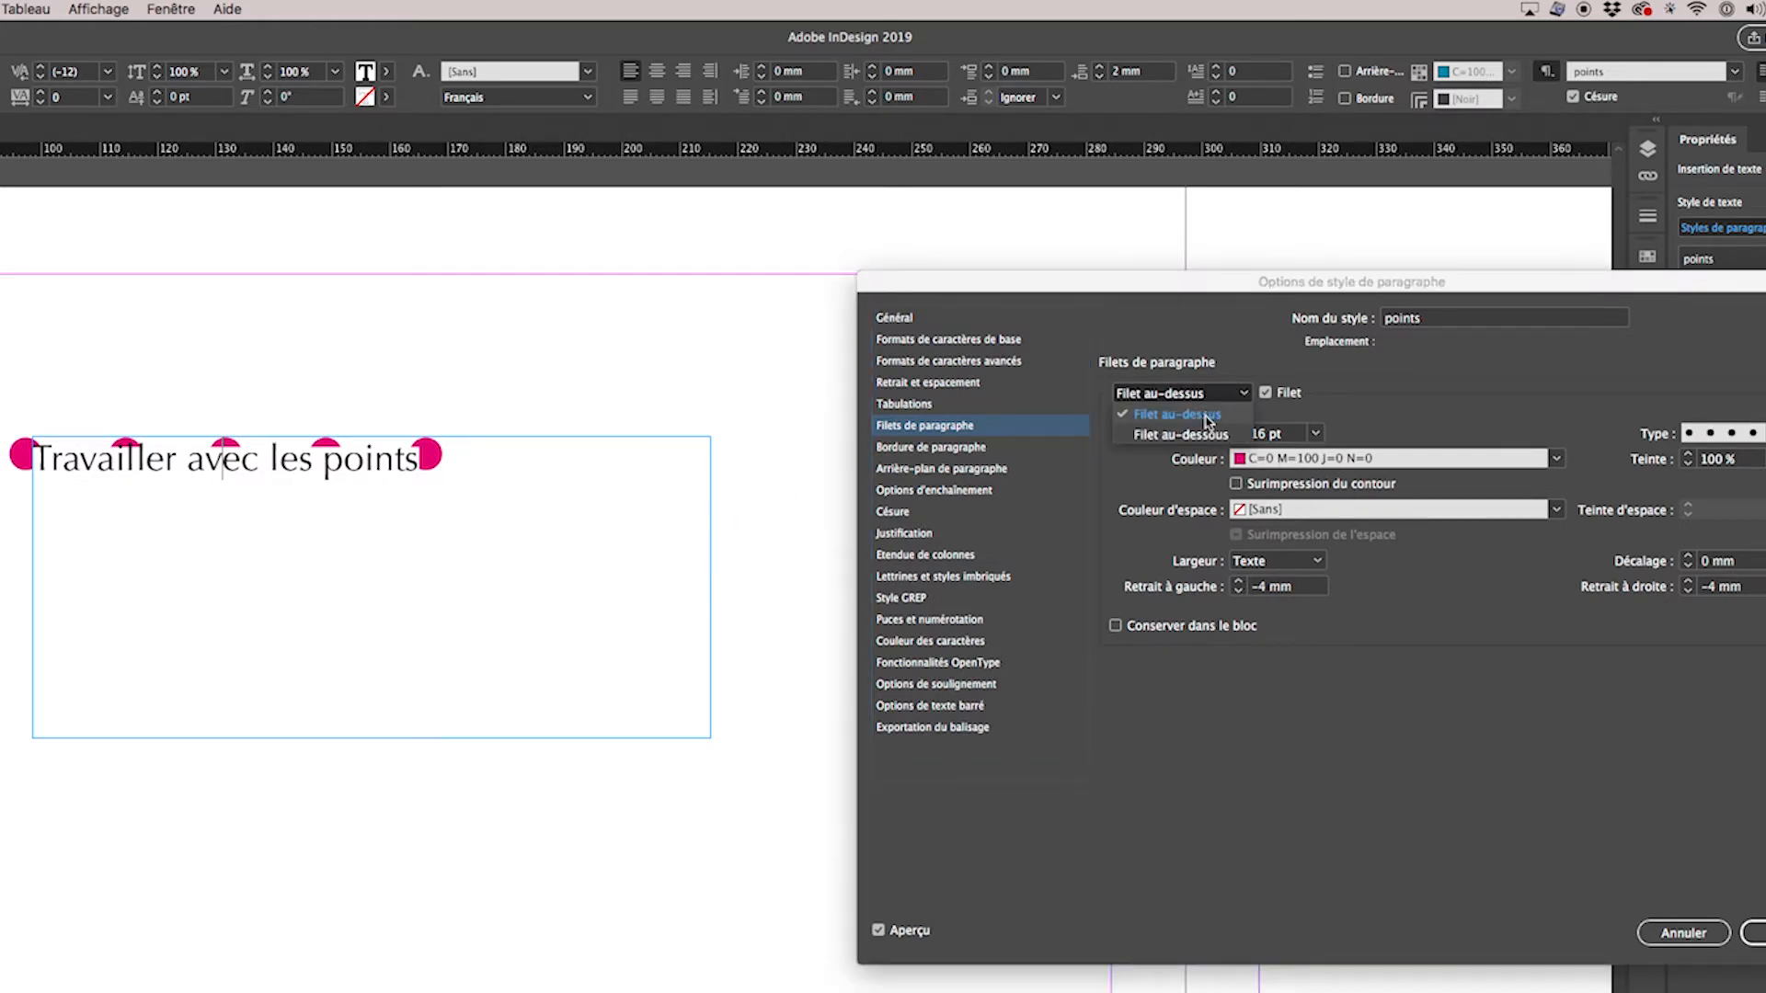
pyautogui.click(1223, 414)
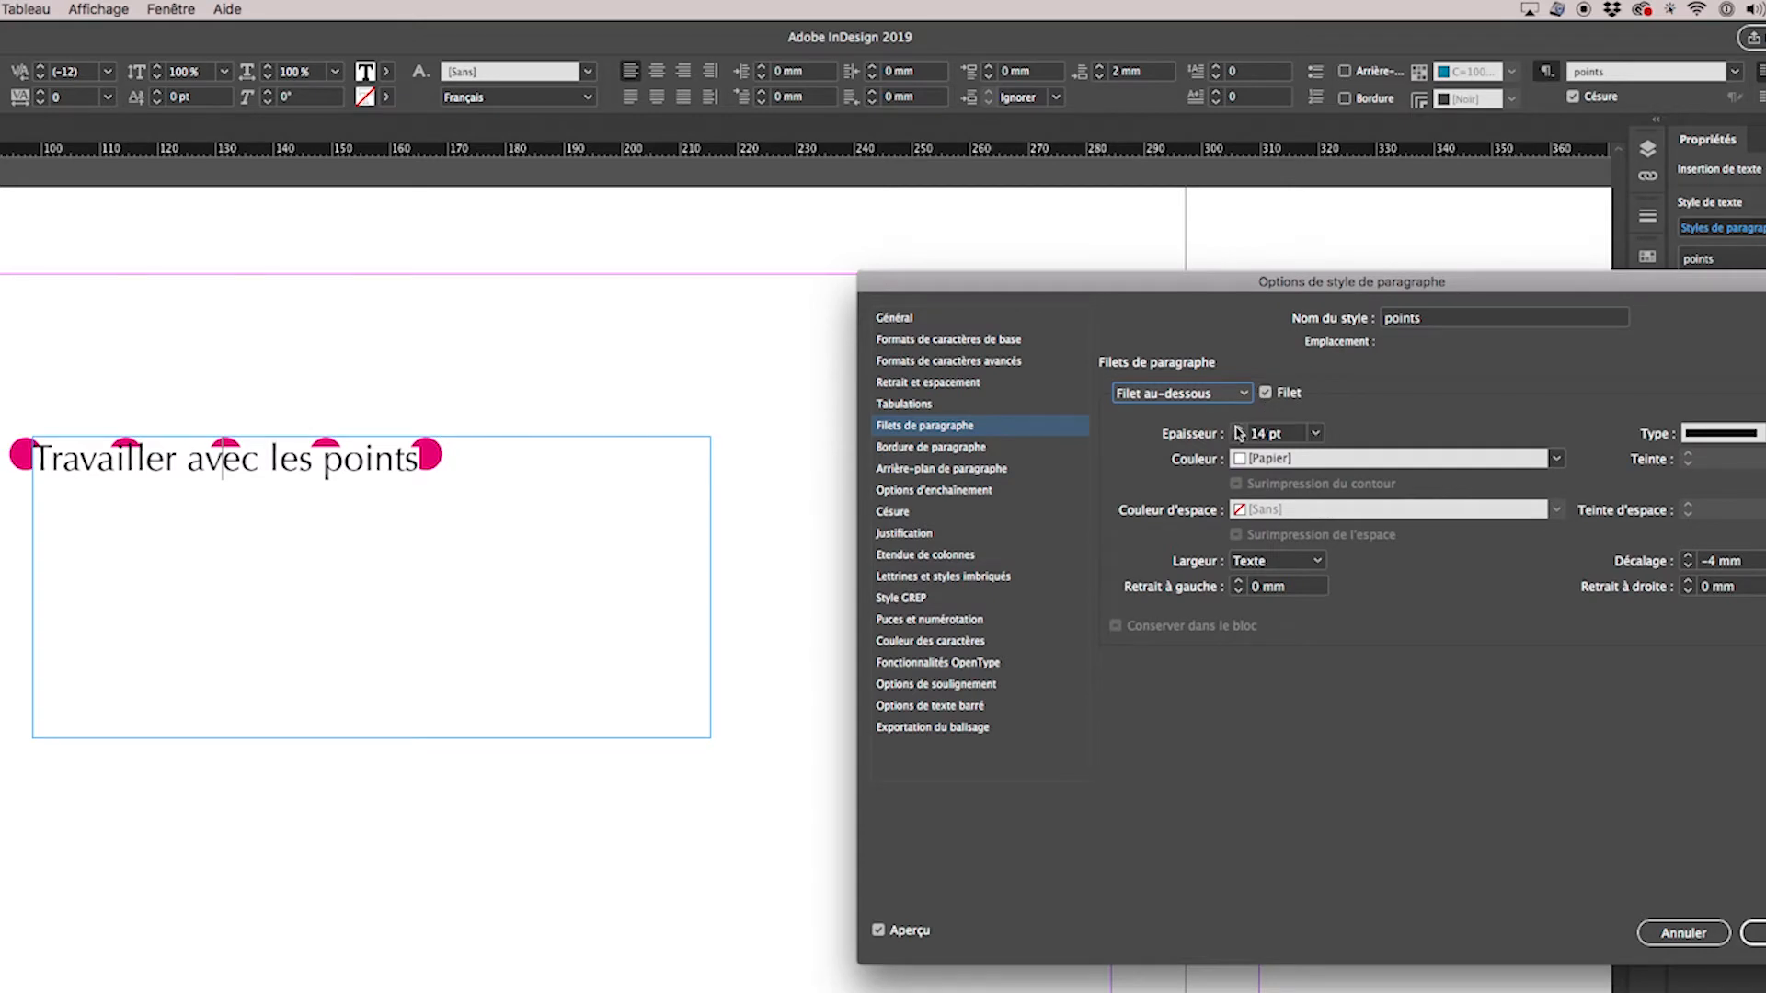
pyautogui.click(1238, 428)
pyautogui.click(1278, 459)
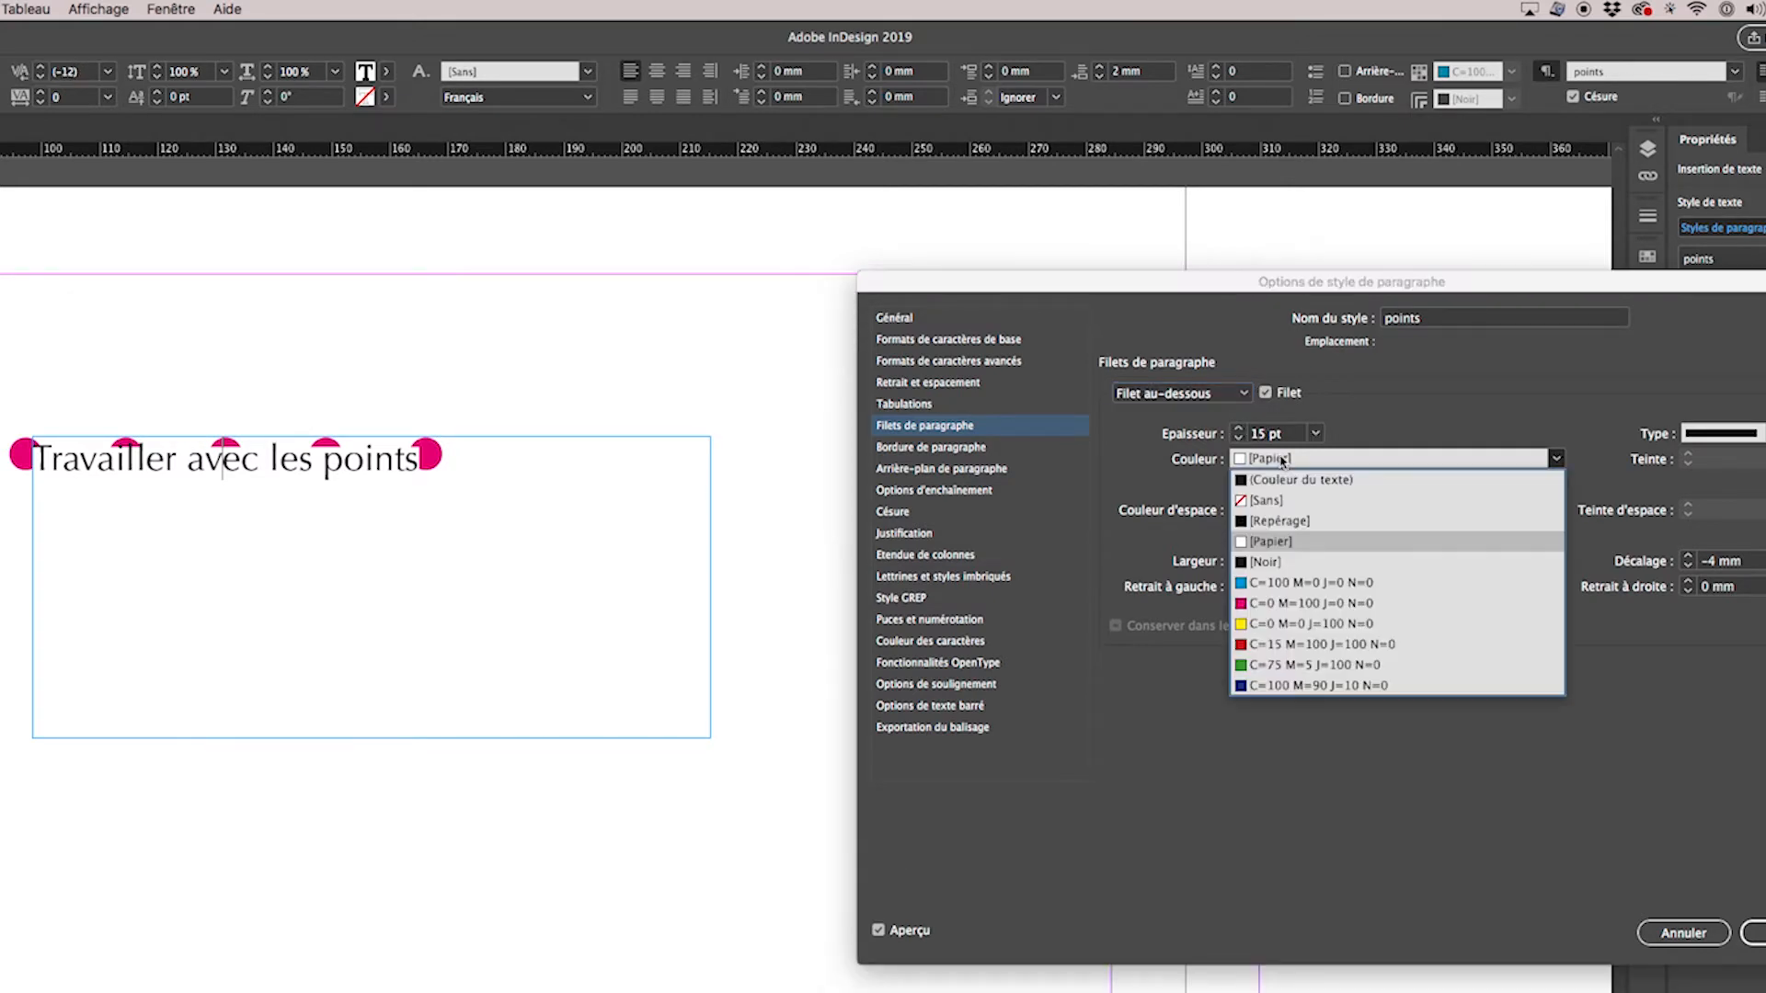
pyautogui.click(1280, 605)
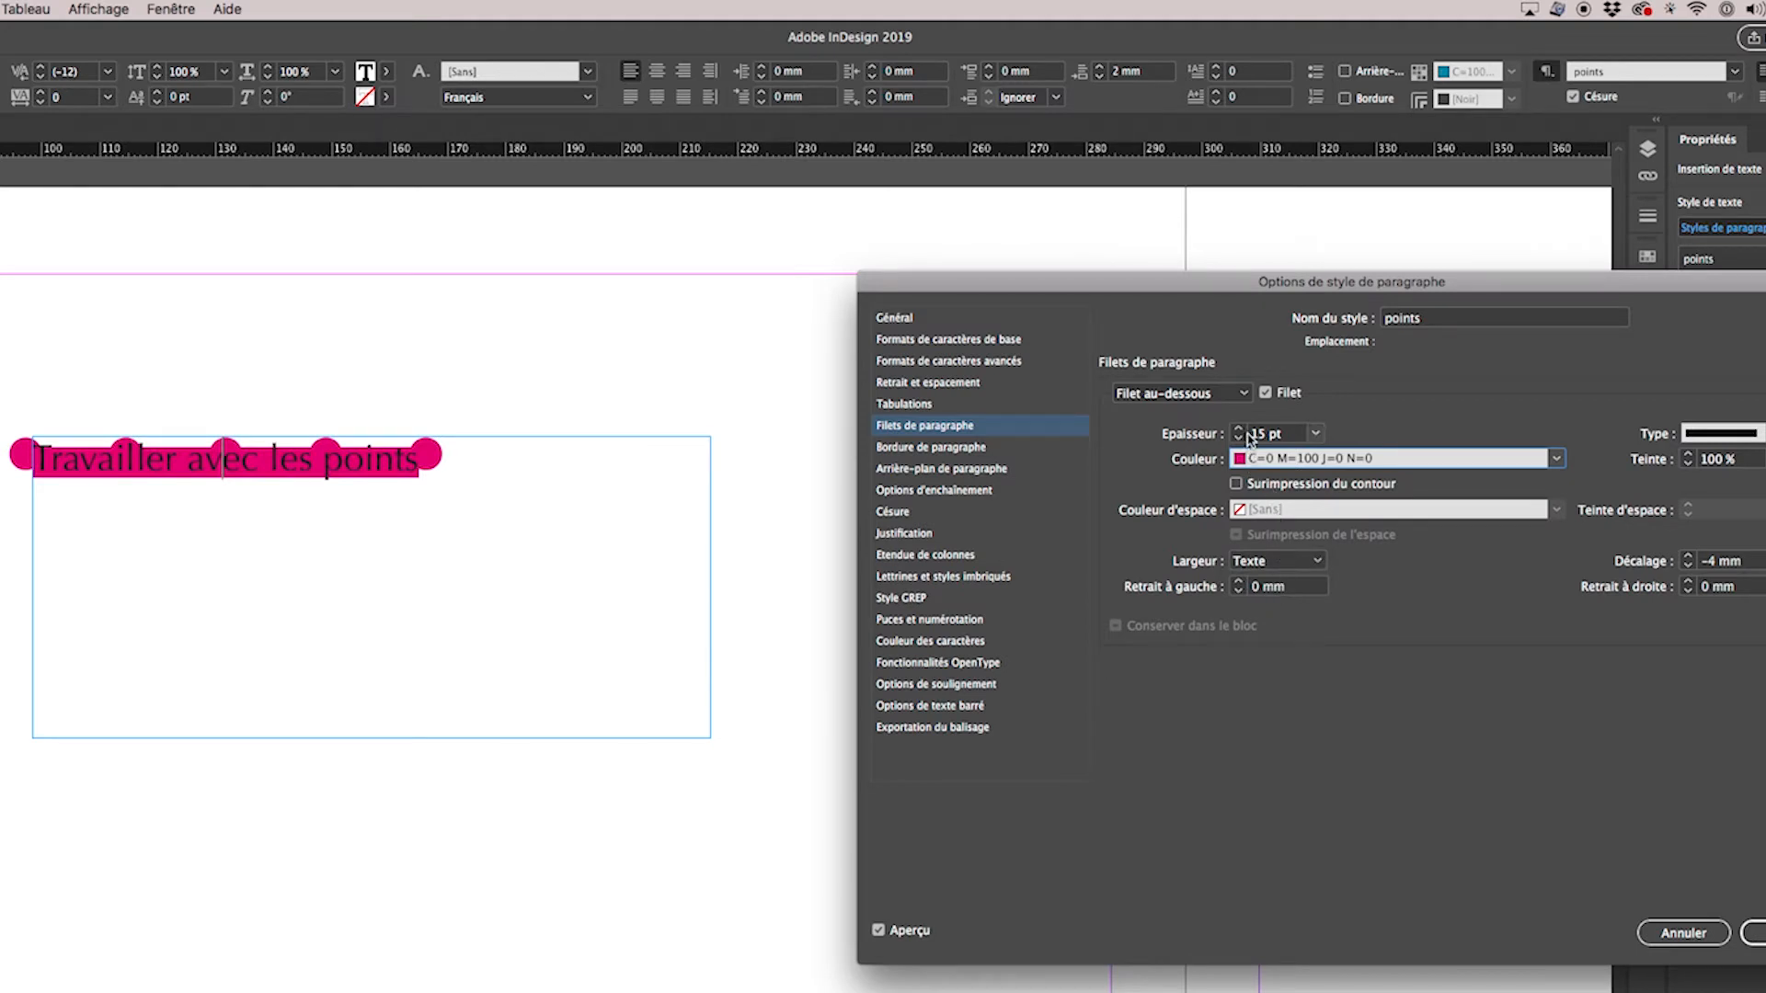
# Adjust the rule below behind the heading to a thickness of 17 pt and an offset of -5 mm.
pyautogui.click(1689, 558)
pyautogui.click(1688, 566)
pyautogui.click(1689, 566)
pyautogui.click(1689, 566)
pyautogui.click(1689, 558)
pyautogui.click(1689, 558)
pyautogui.click(1238, 429)
pyautogui.click(1238, 429)
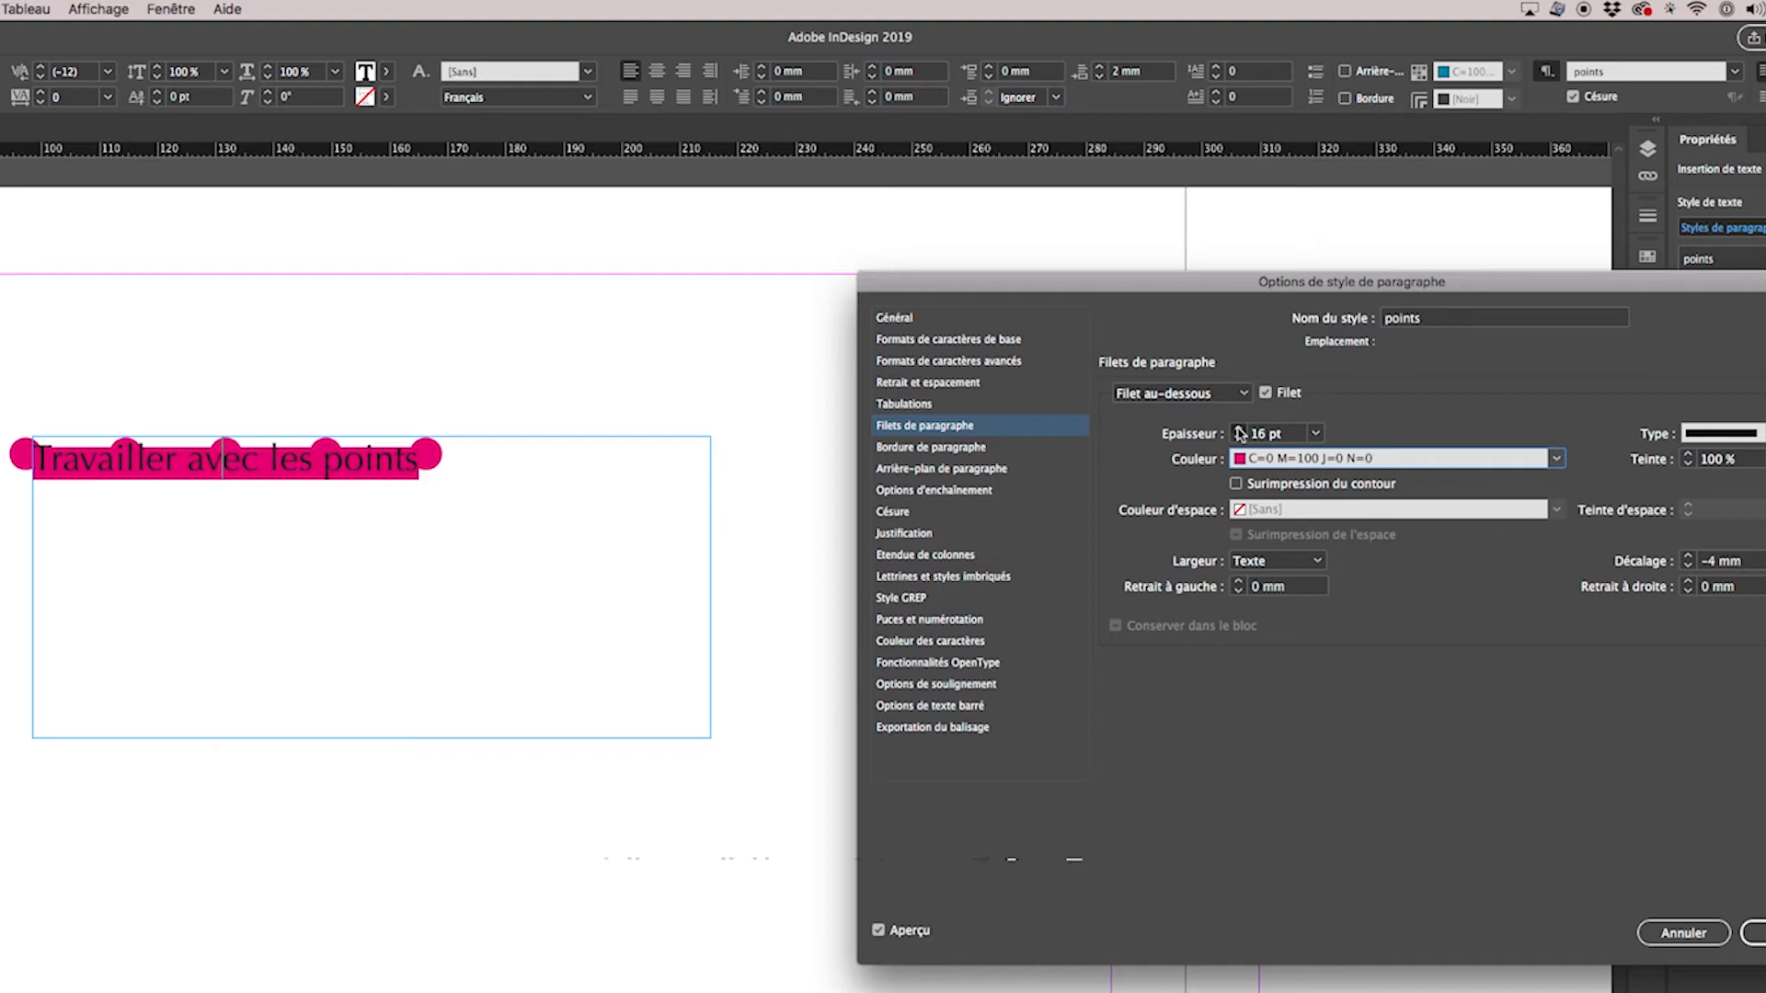
pyautogui.click(1688, 556)
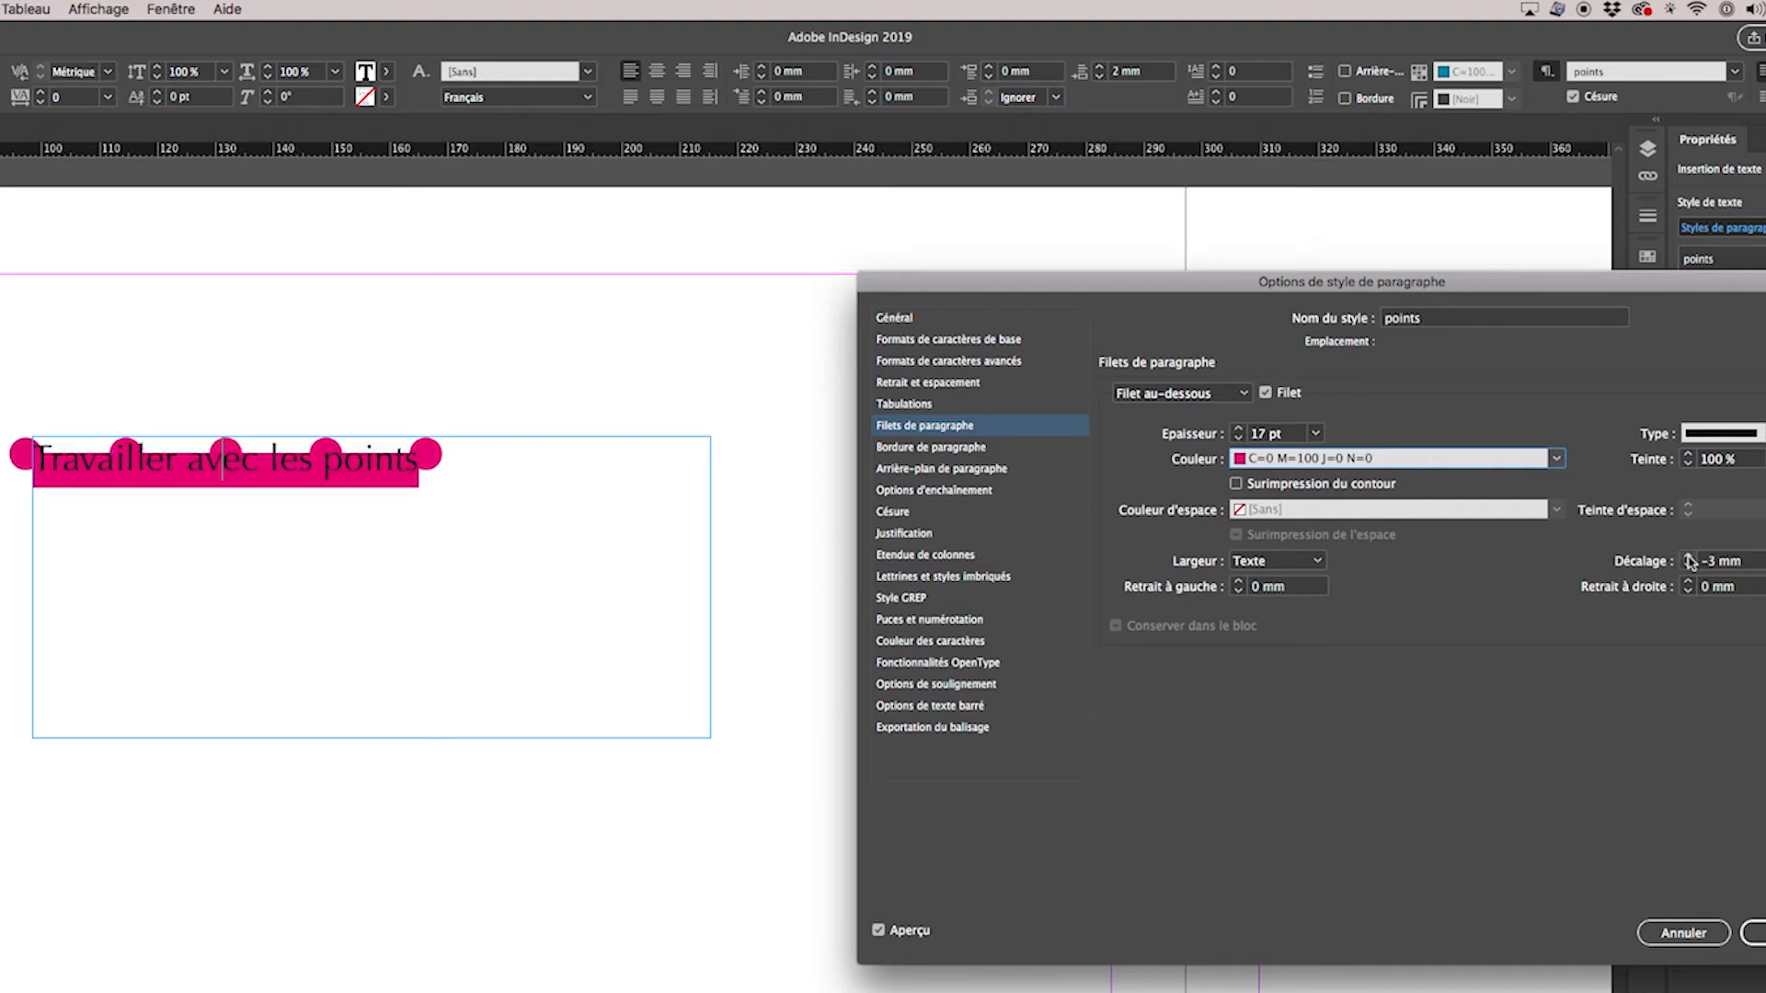
pyautogui.click(1689, 566)
pyautogui.click(1689, 566)
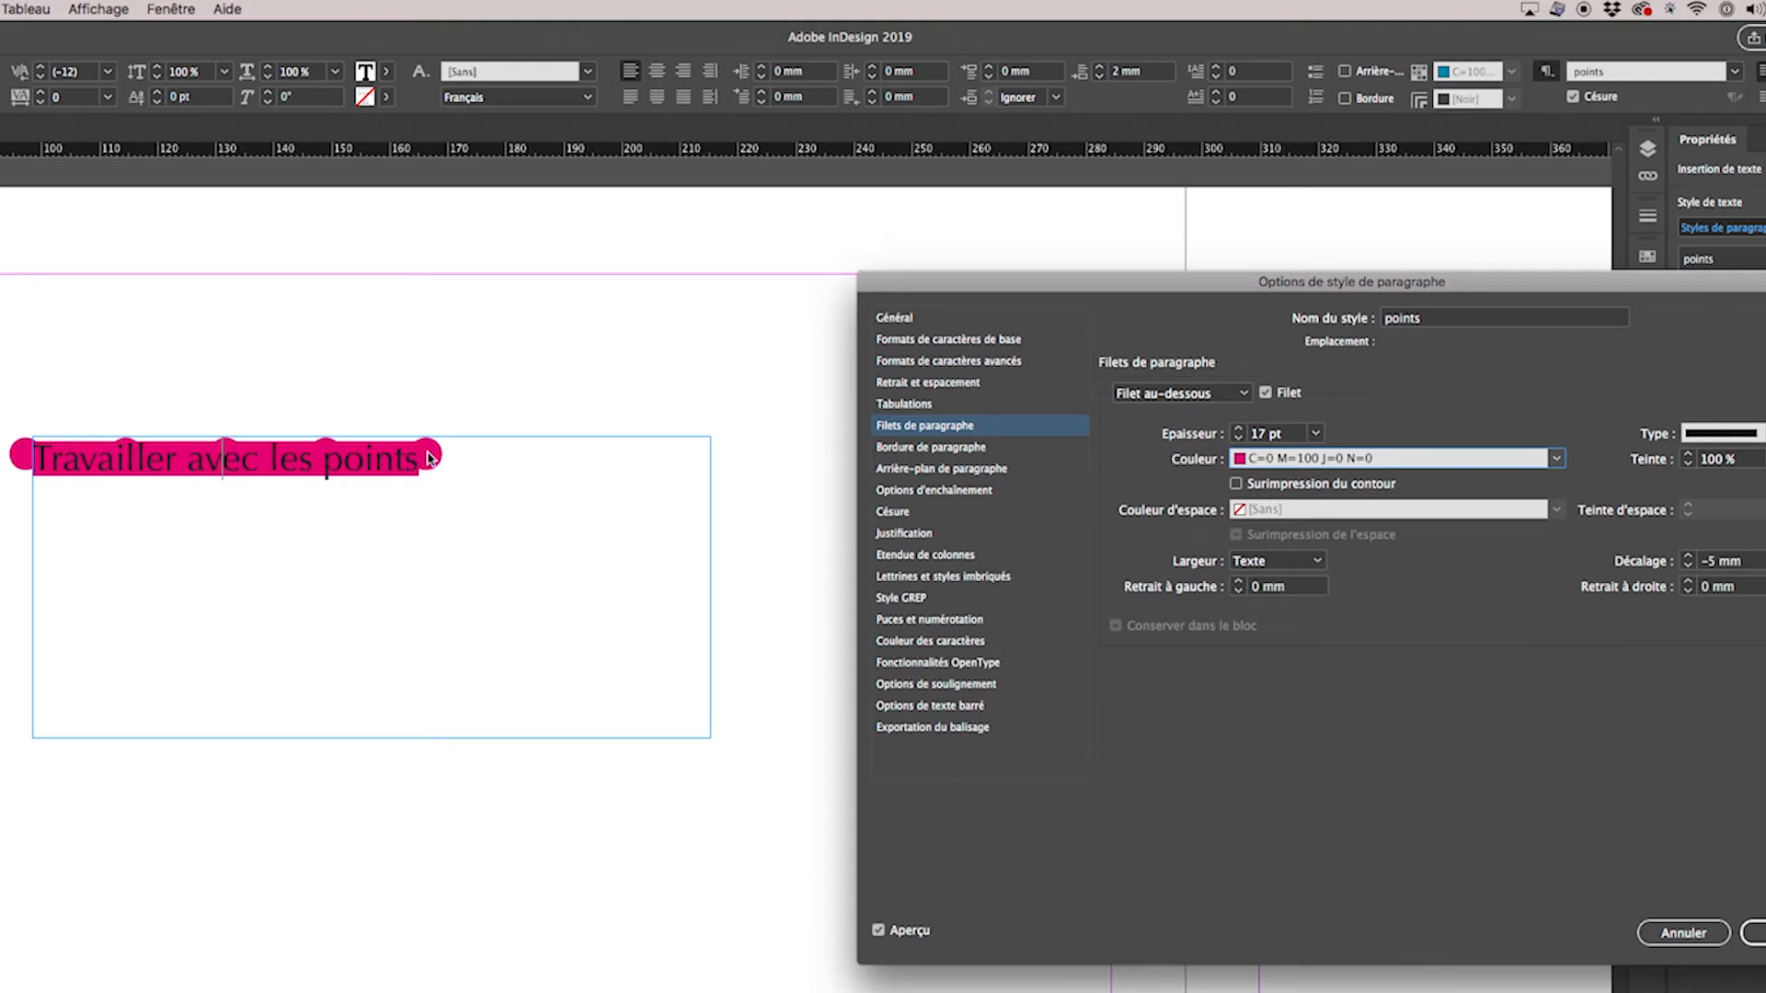
# Set the offset of the dotted rule above to -1 mm.
pyautogui.click(1203, 394)
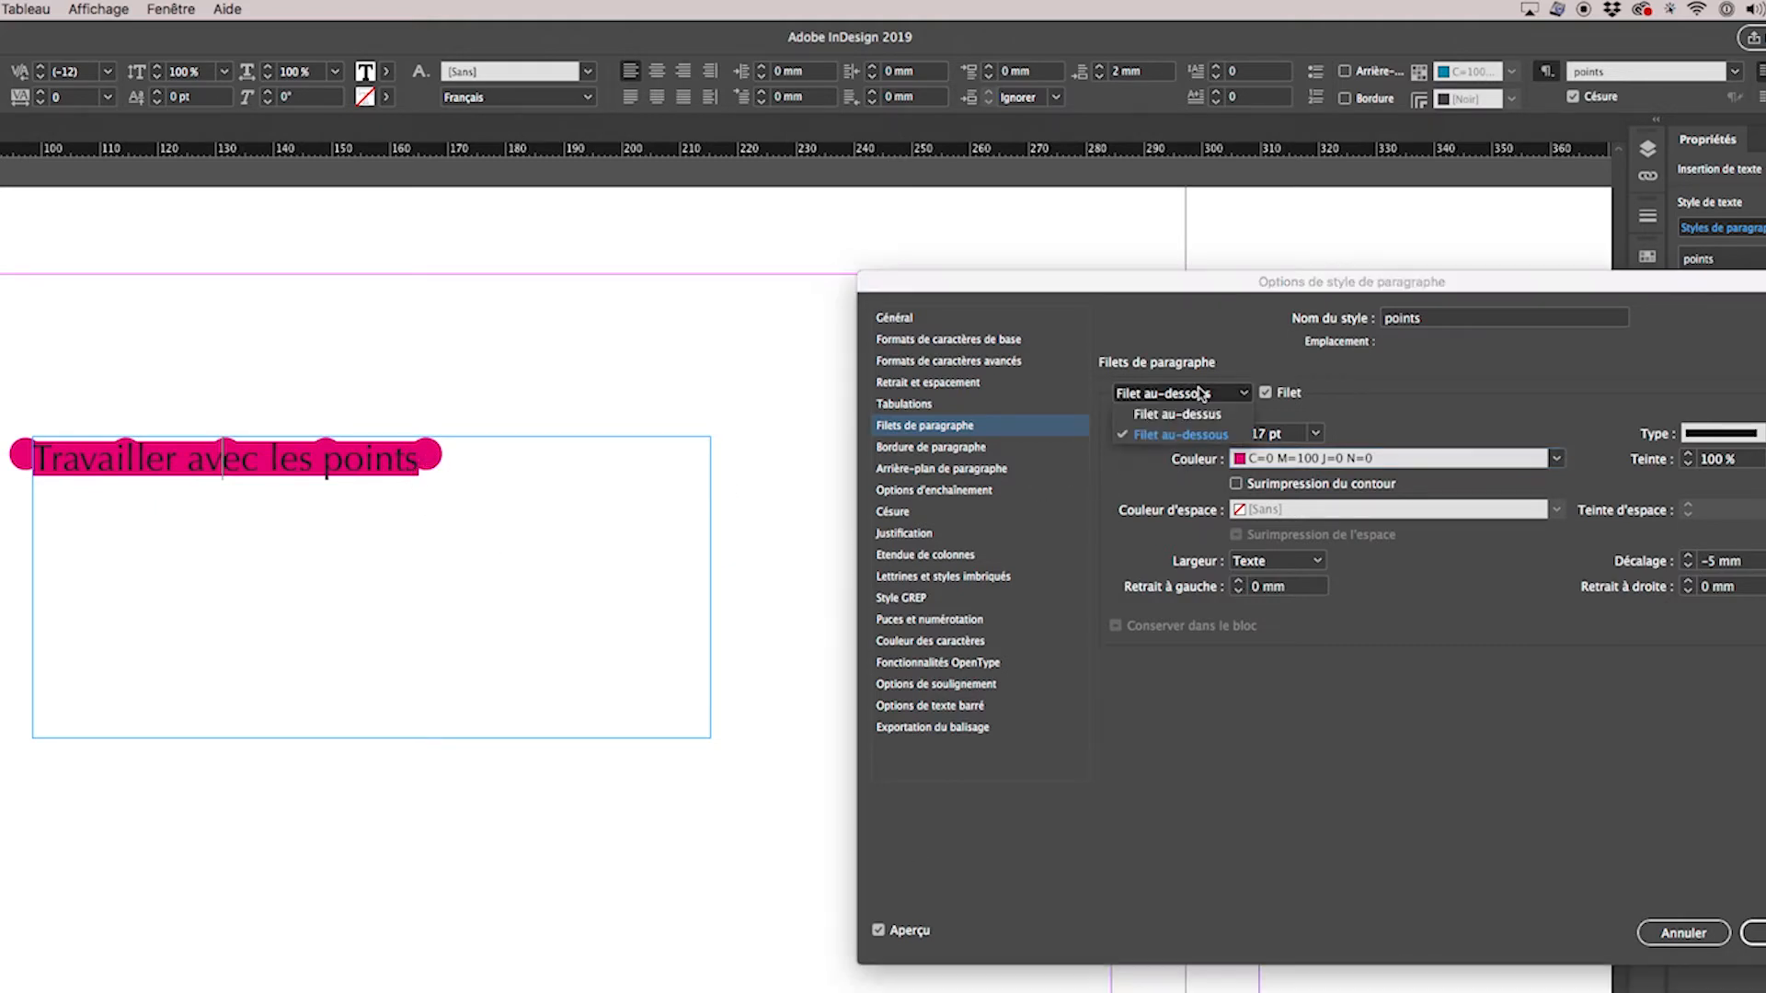
pyautogui.click(1196, 415)
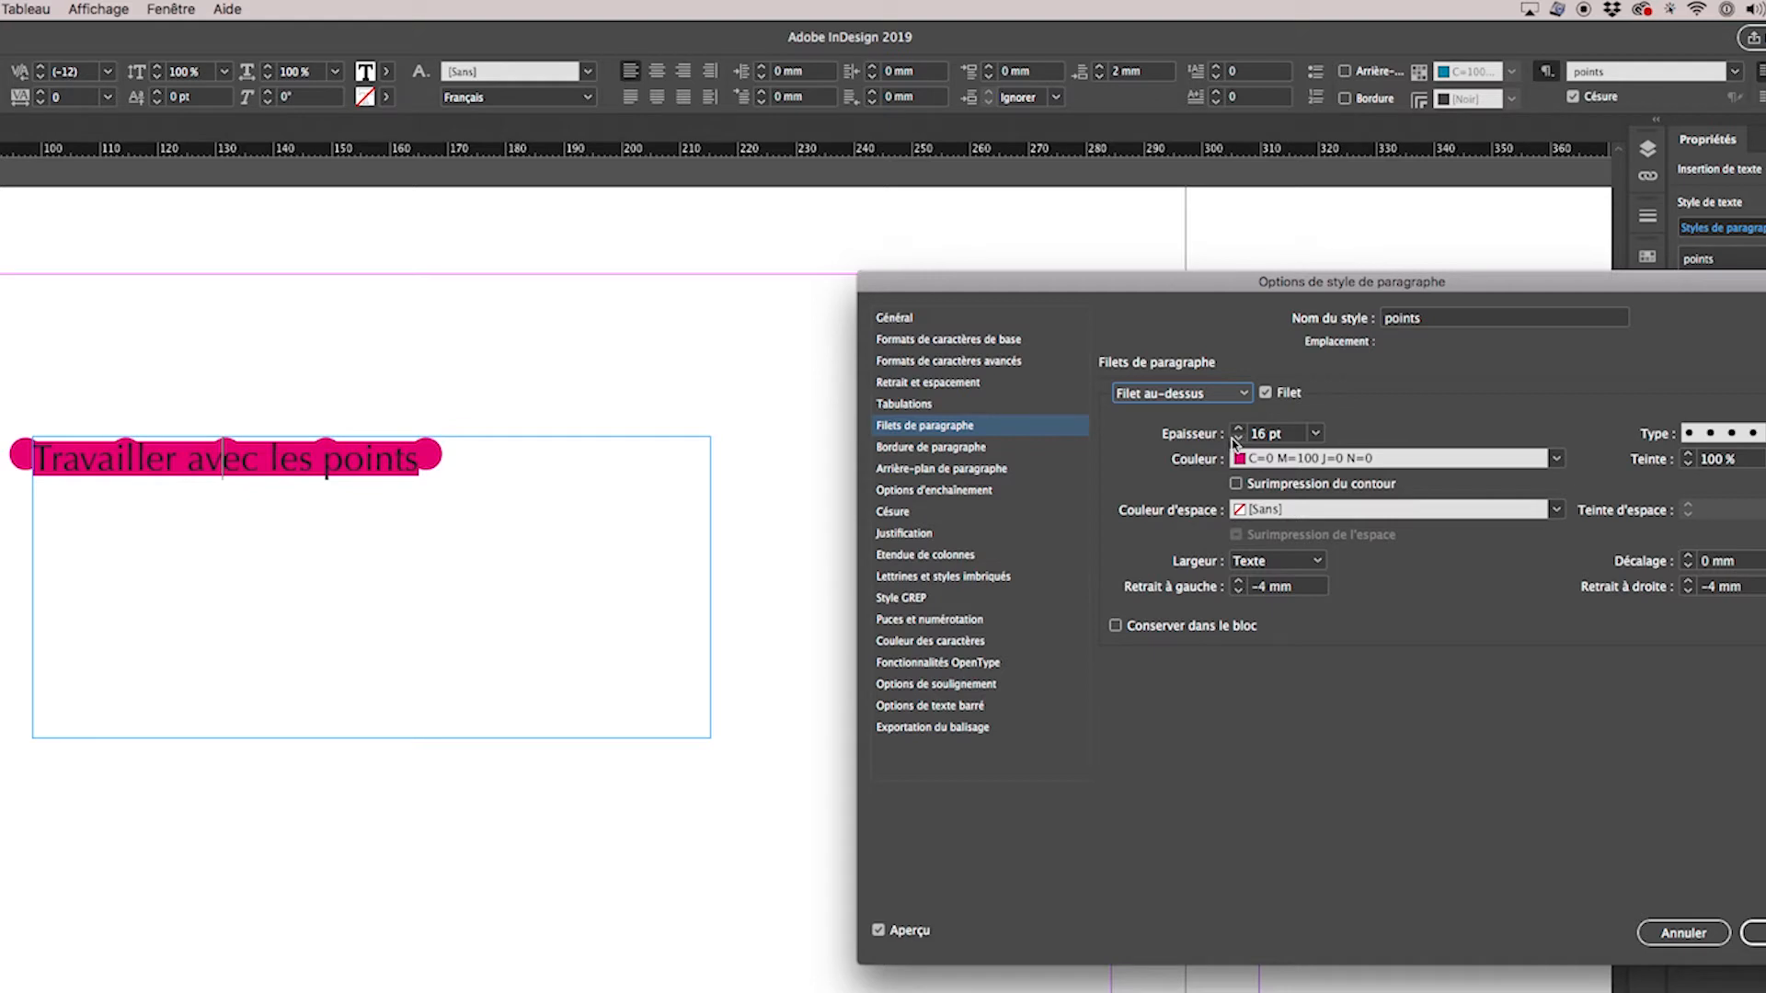
pyautogui.click(1689, 565)
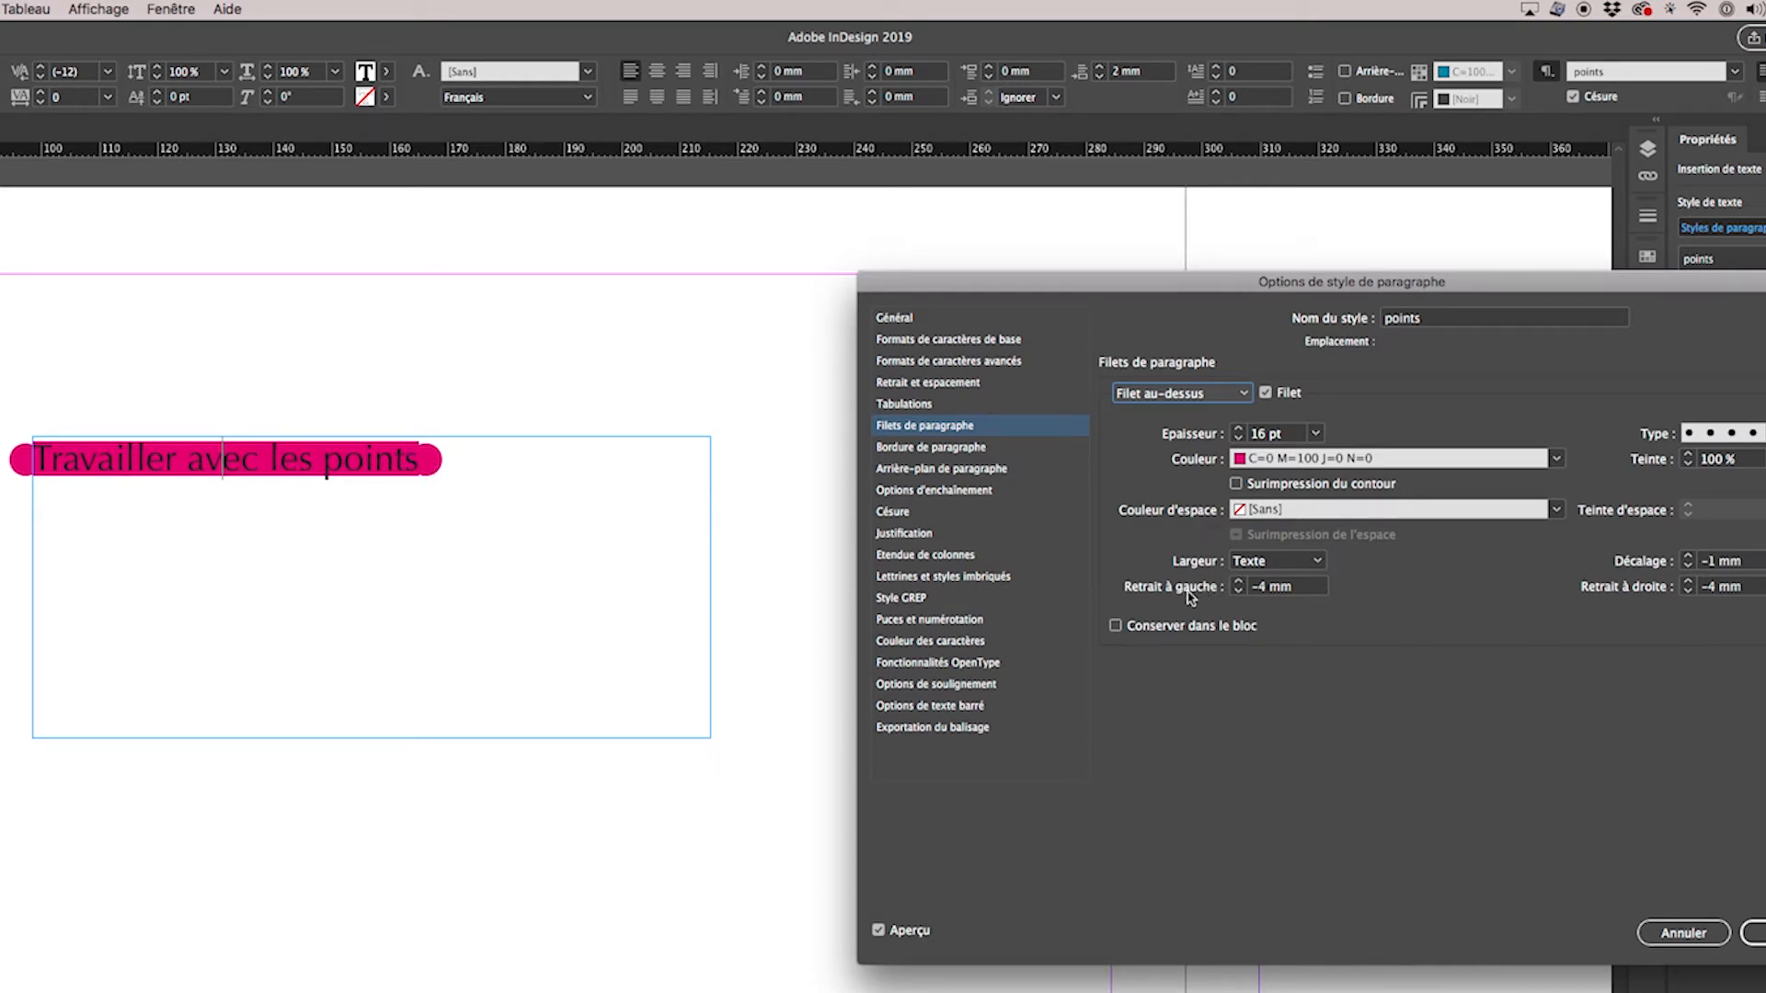
# Set both the left and right indents of the rule above to -3 mm and its thickness to 17 pt.
pyautogui.click(1238, 593)
pyautogui.click(1239, 583)
pyautogui.click(1239, 582)
pyautogui.click(1239, 582)
pyautogui.click(1239, 592)
pyautogui.click(1690, 594)
pyautogui.click(1689, 583)
pyautogui.click(1689, 583)
pyautogui.click(1238, 427)
# Recolour the rule above and the rule below yellow (C=0 M=0 J=100 N=0) and apply the style changes.
pyautogui.click(1348, 459)
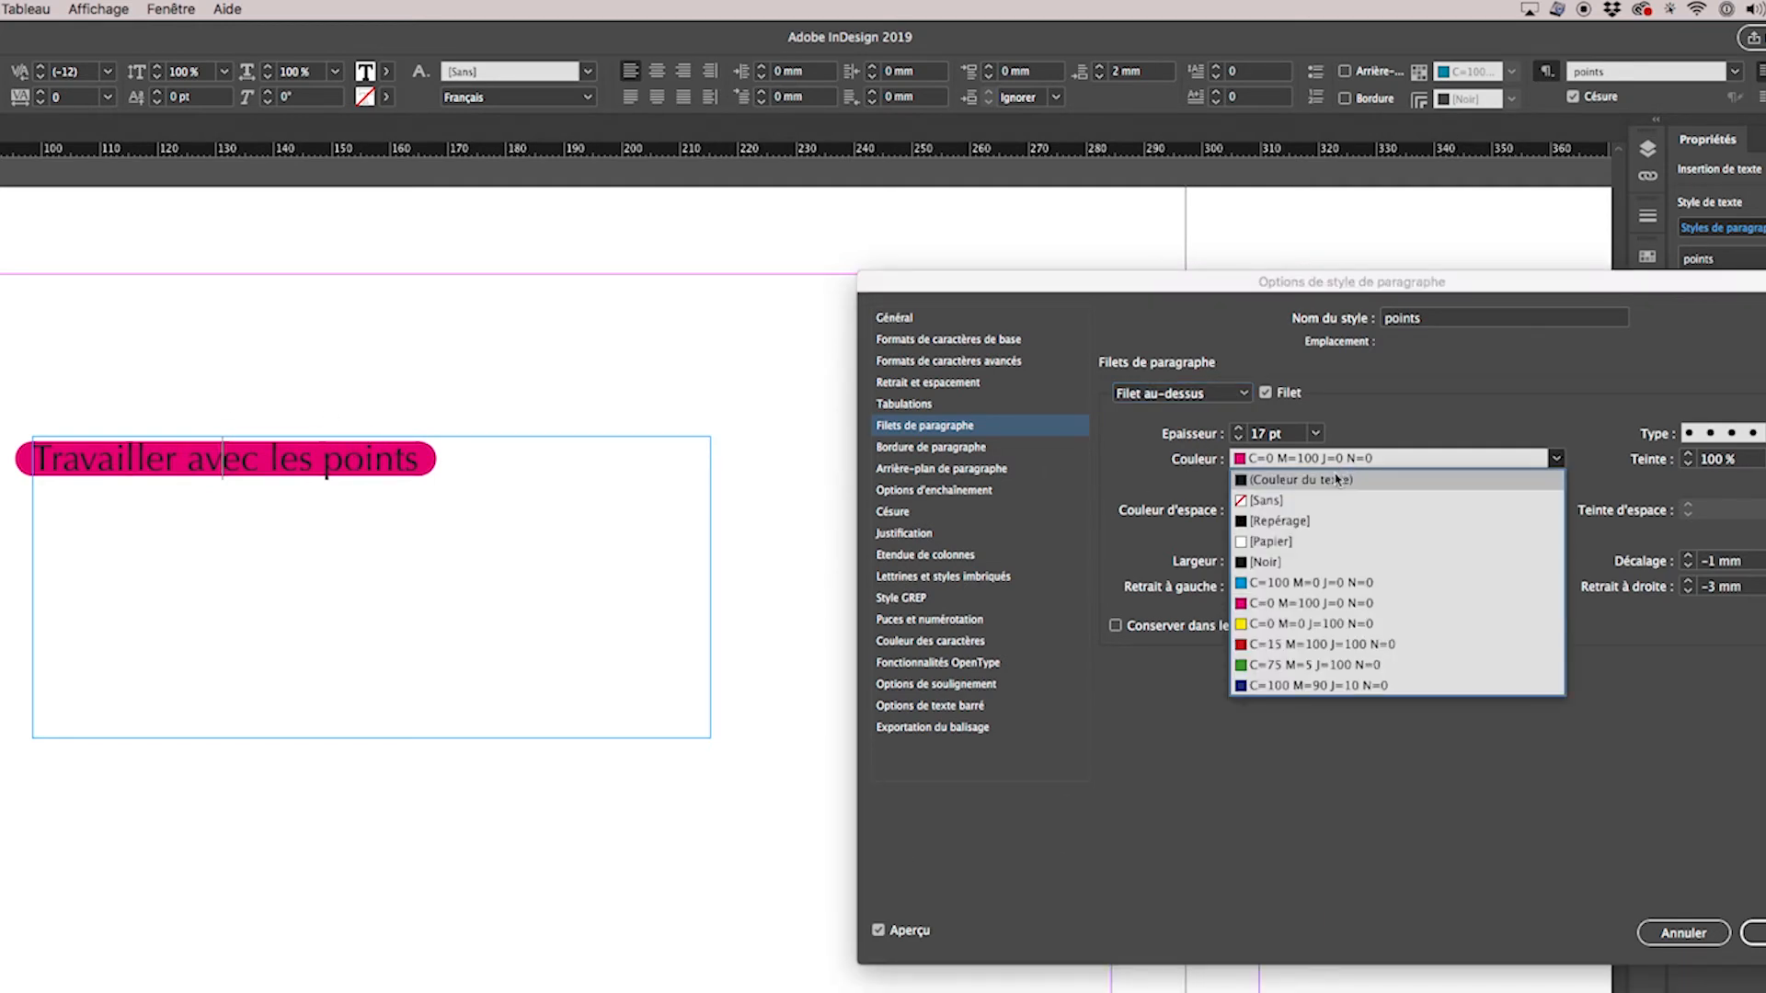
pyautogui.click(1317, 623)
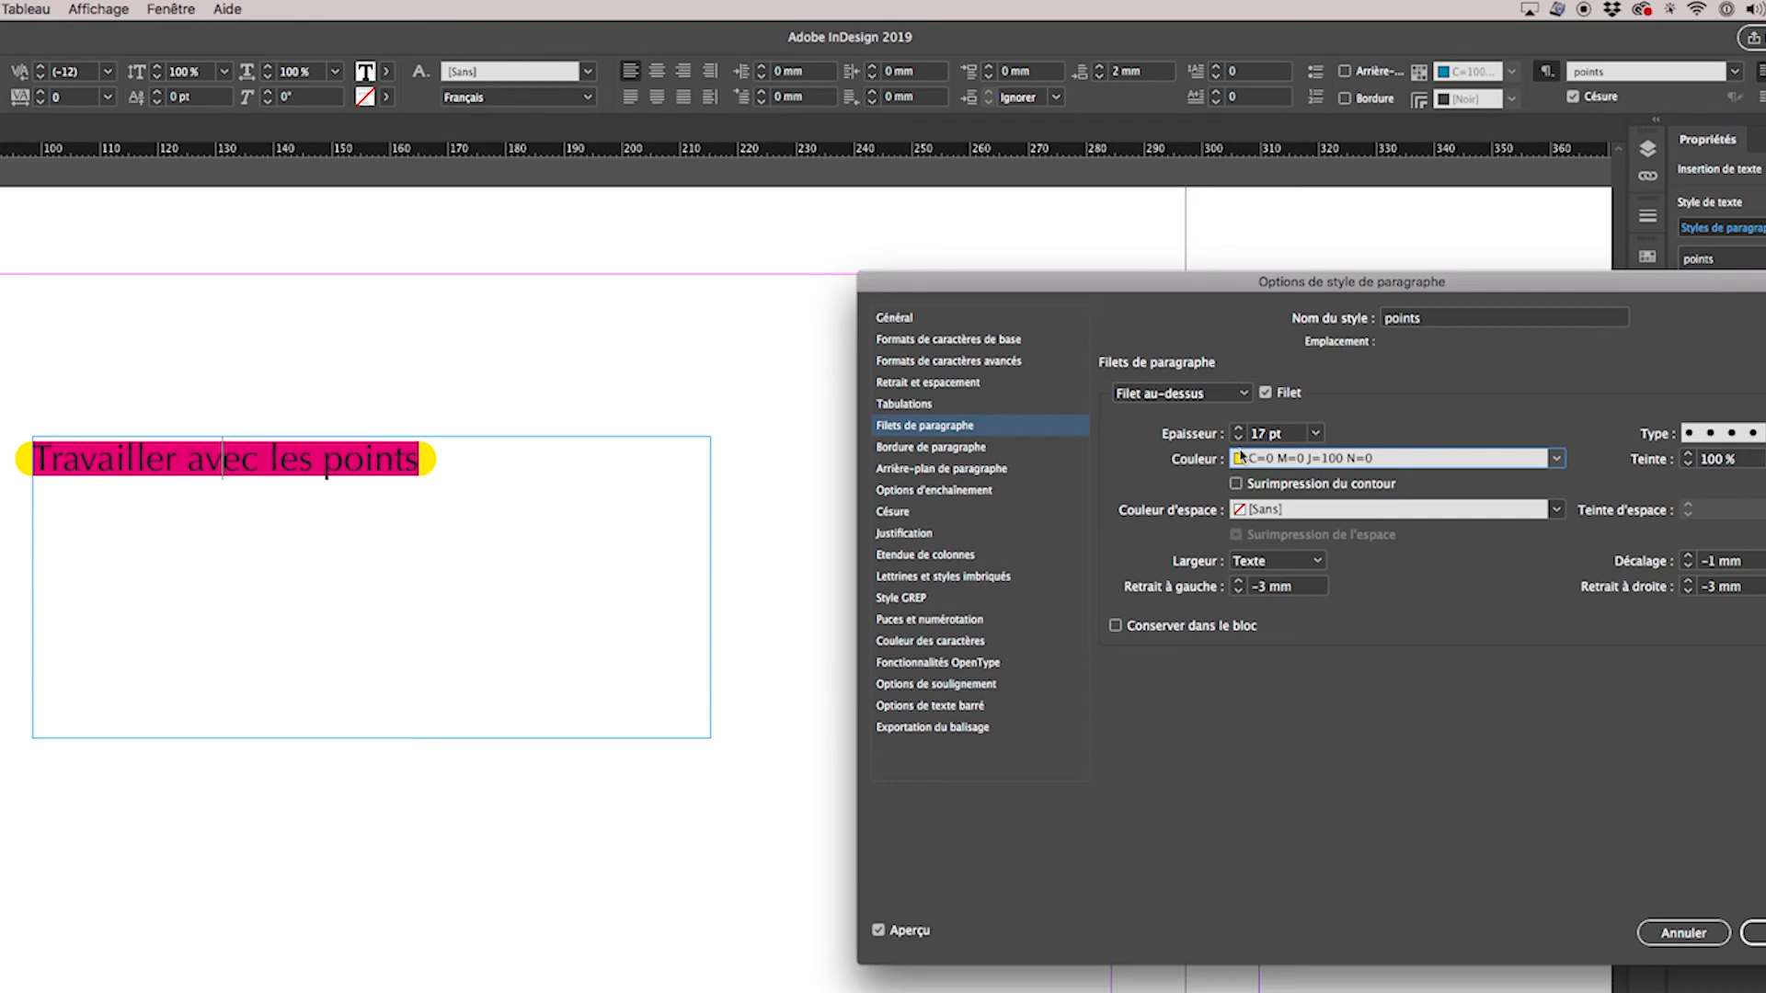
pyautogui.click(1224, 394)
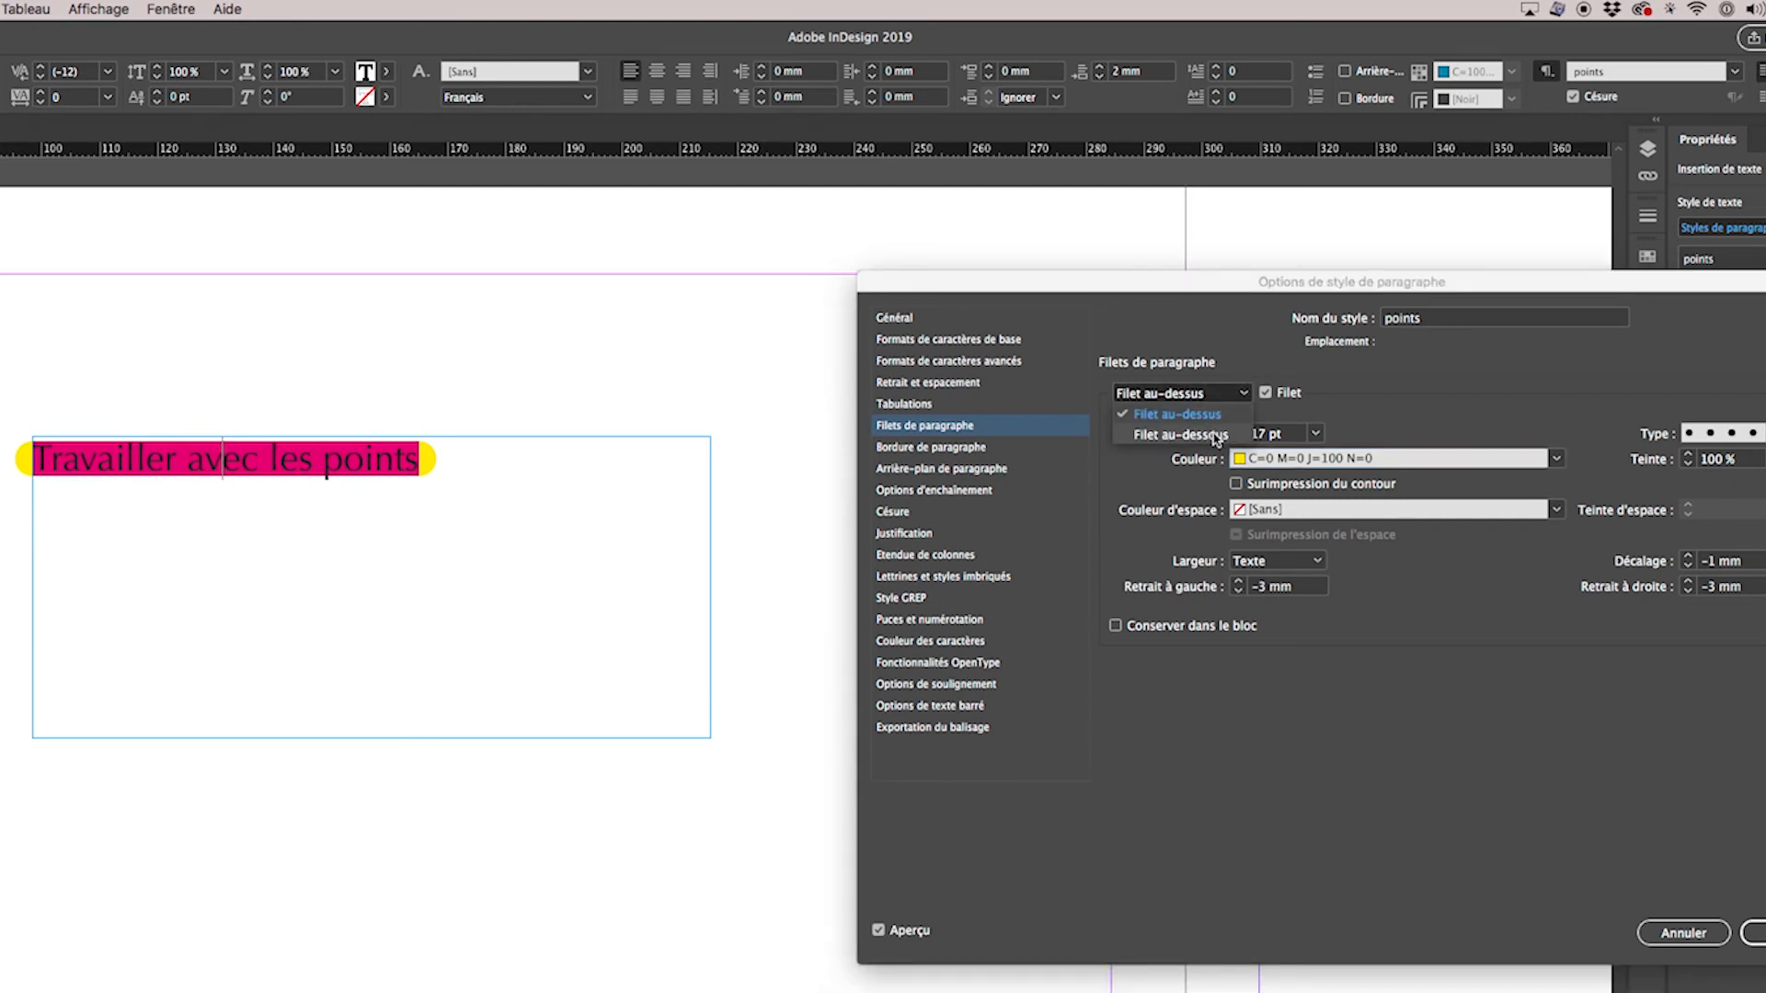
pyautogui.click(1217, 436)
pyautogui.click(1349, 459)
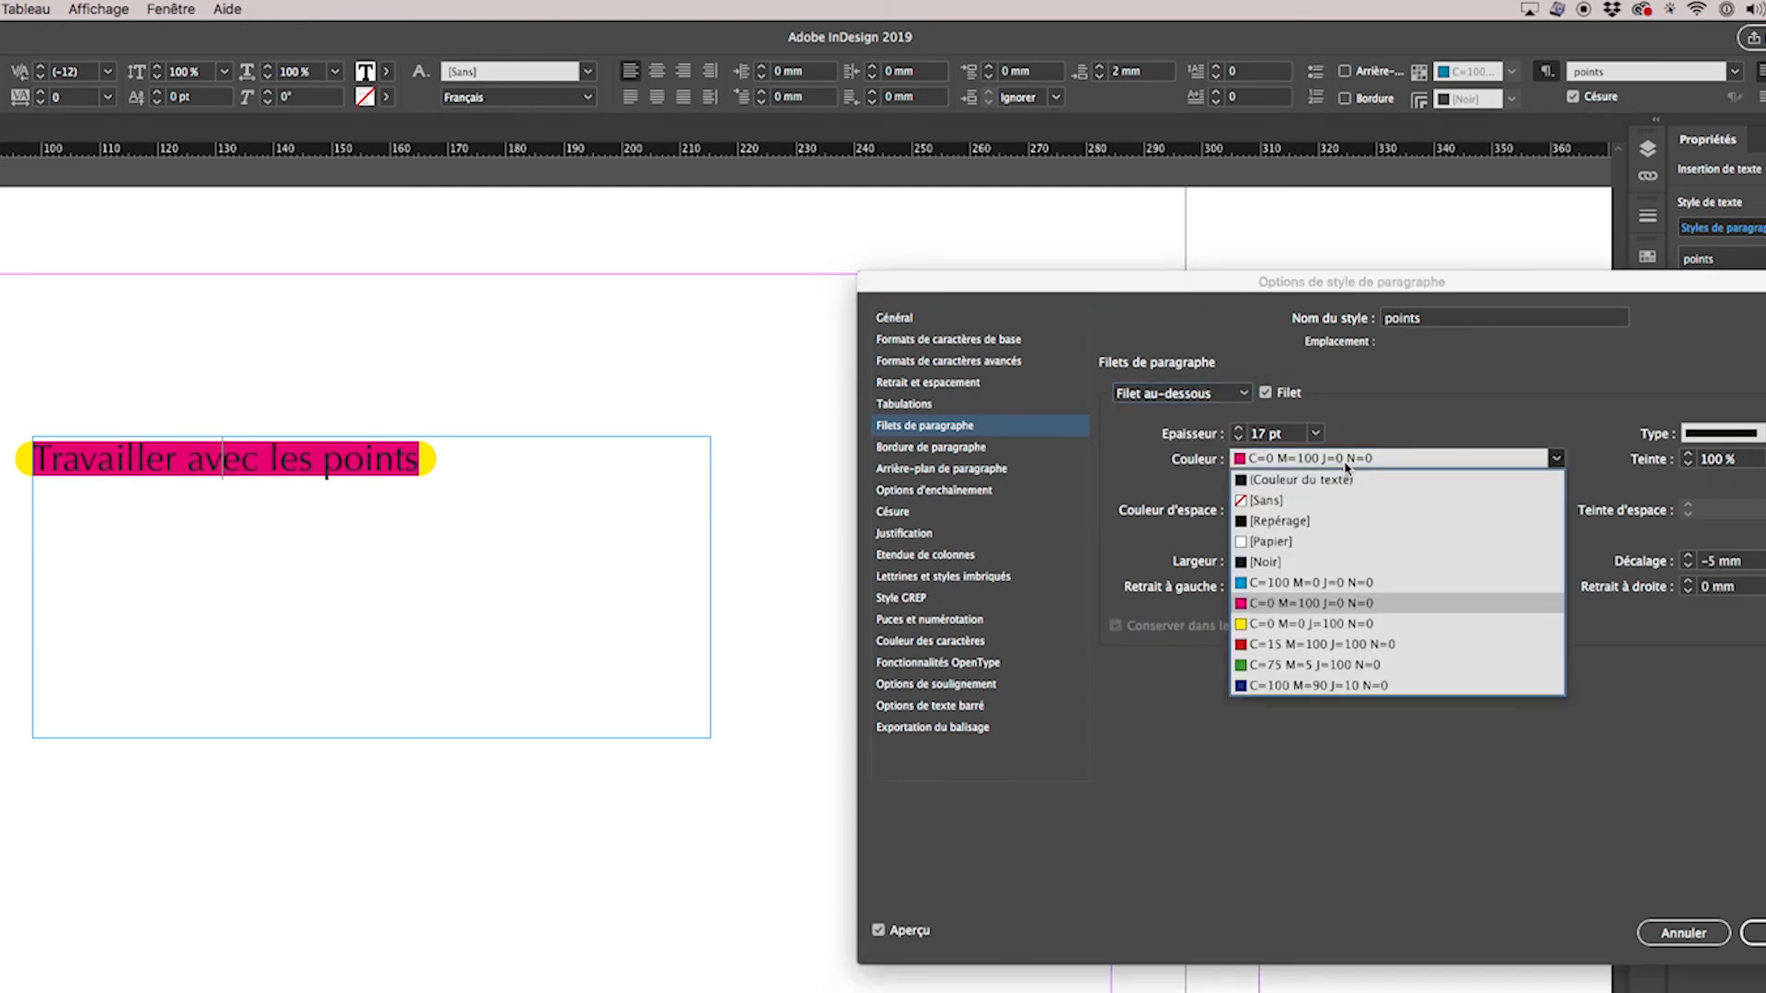
pyautogui.click(1302, 625)
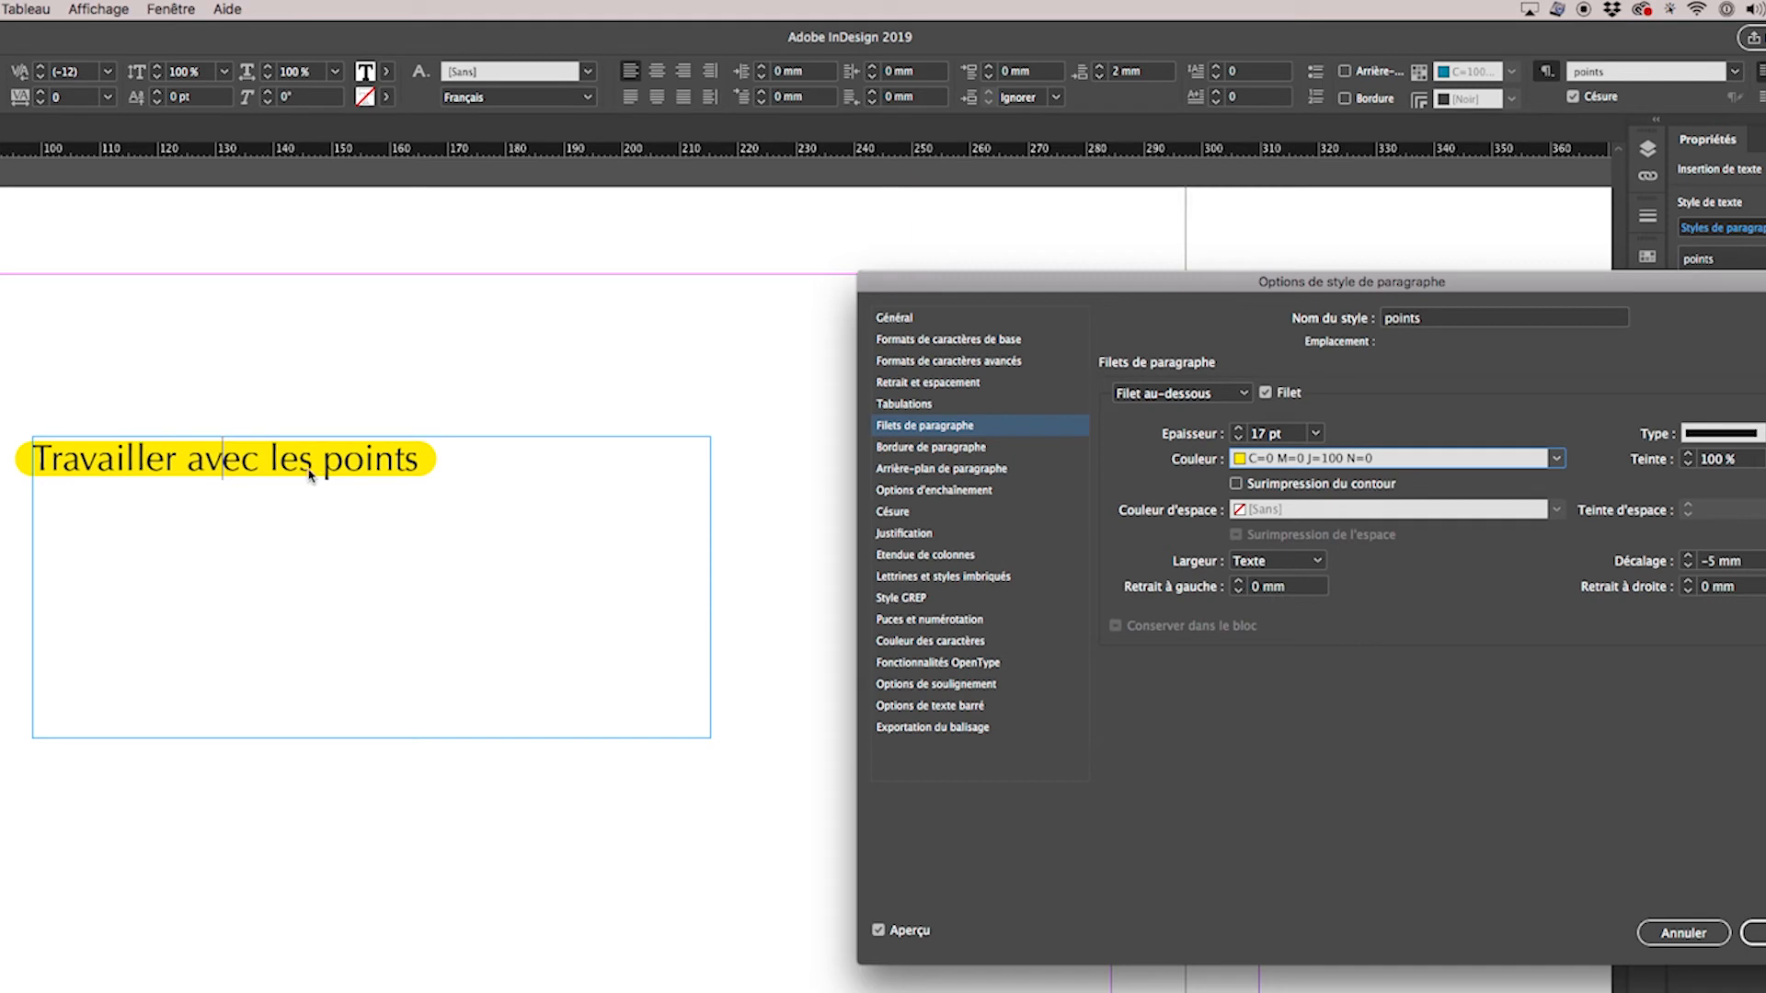
pyautogui.click(1755, 932)
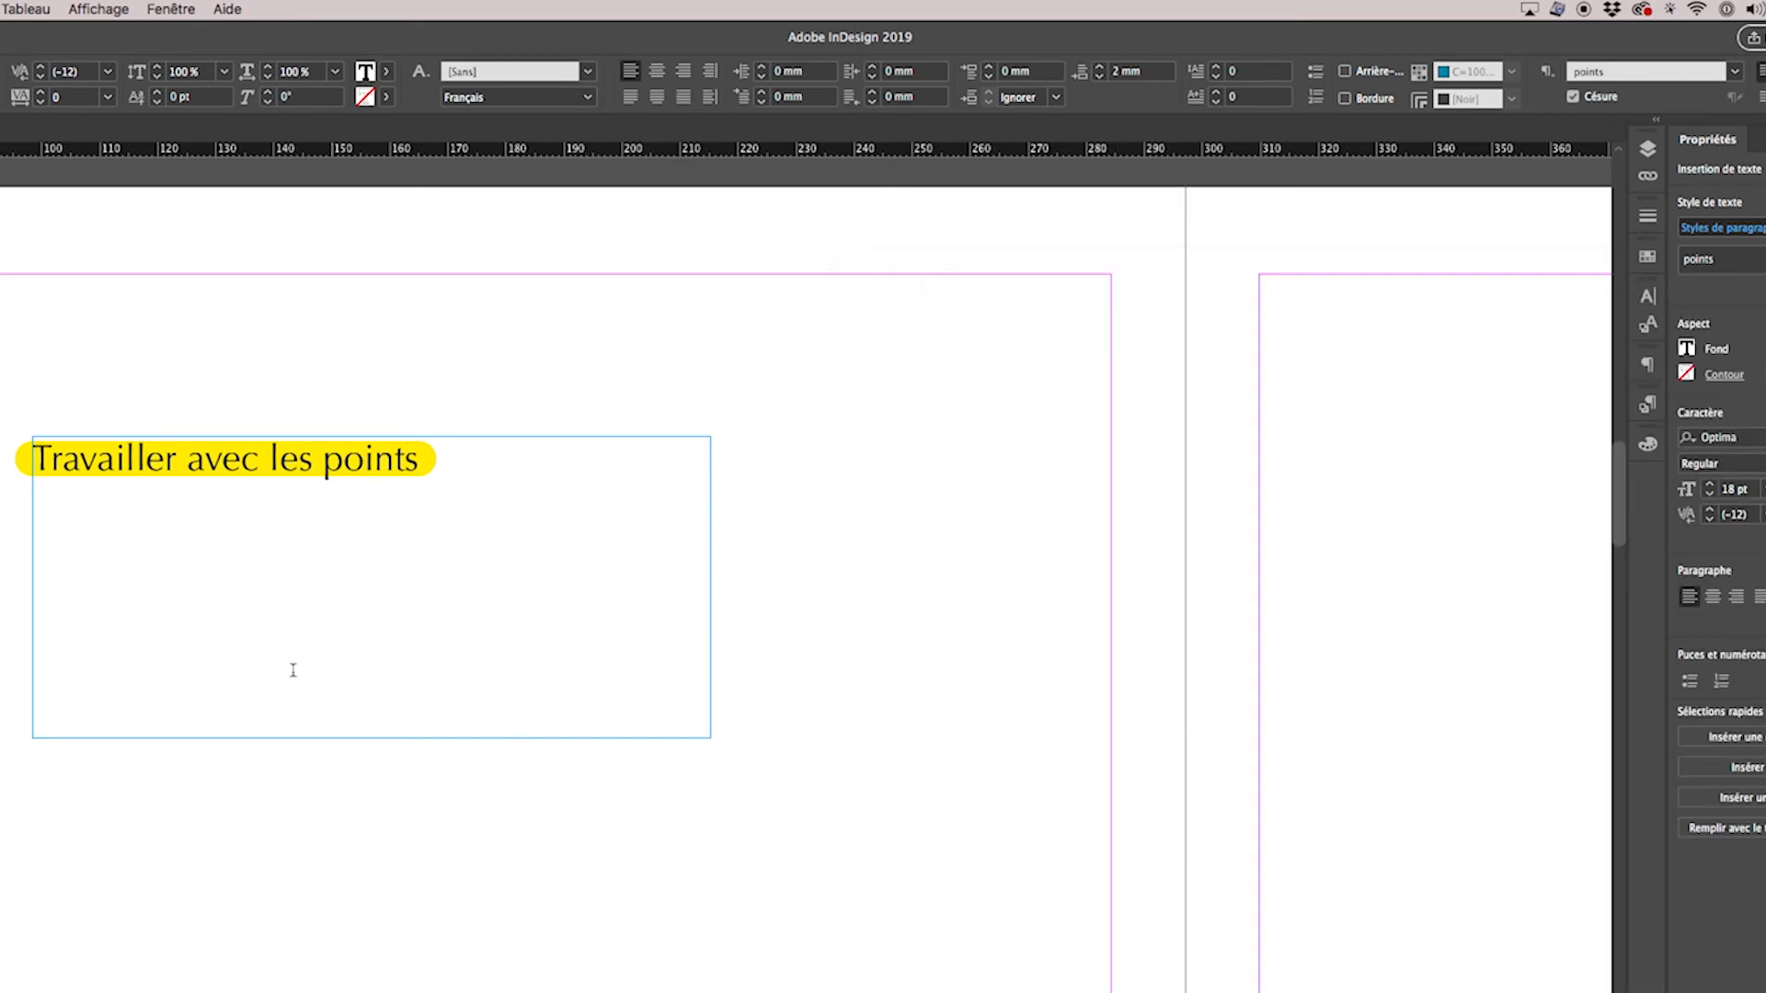
# Add the text "cartouche" two paragraphs below the heading, in the same points style.
pyautogui.click(455, 470)
pyautogui.press('Return')
pyautogui.press('Return')
pyautogui.write('carto')
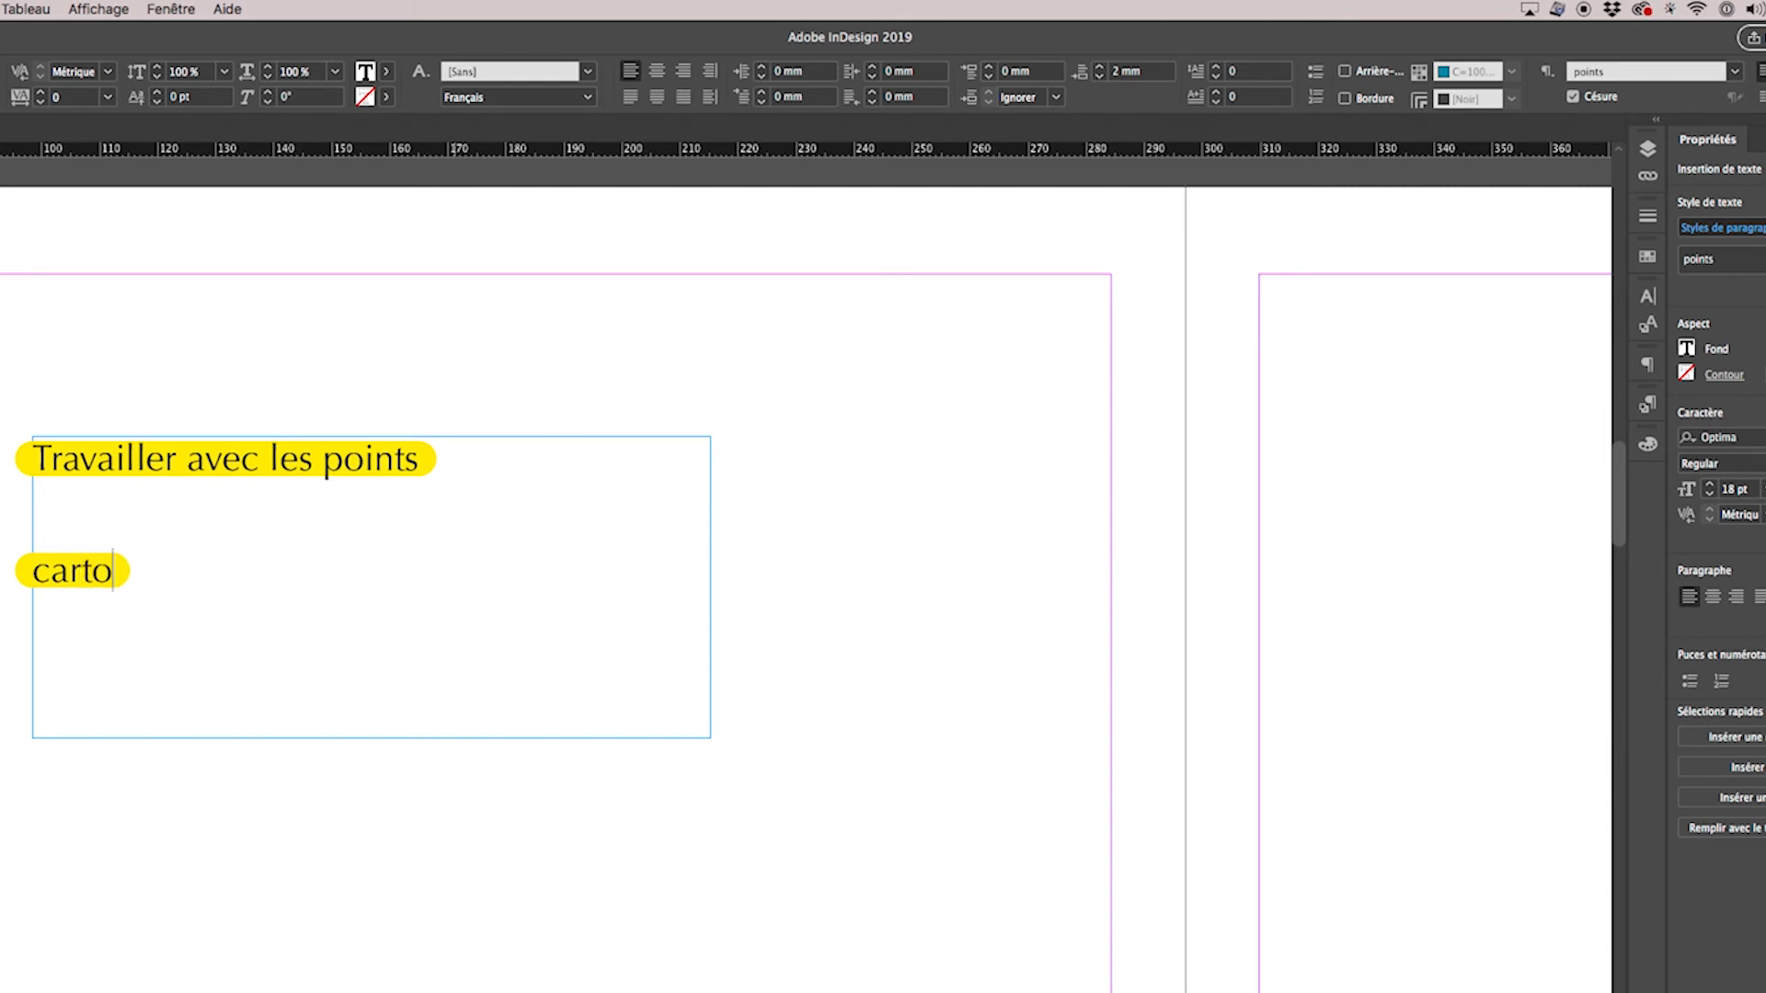
pyautogui.write('uche')
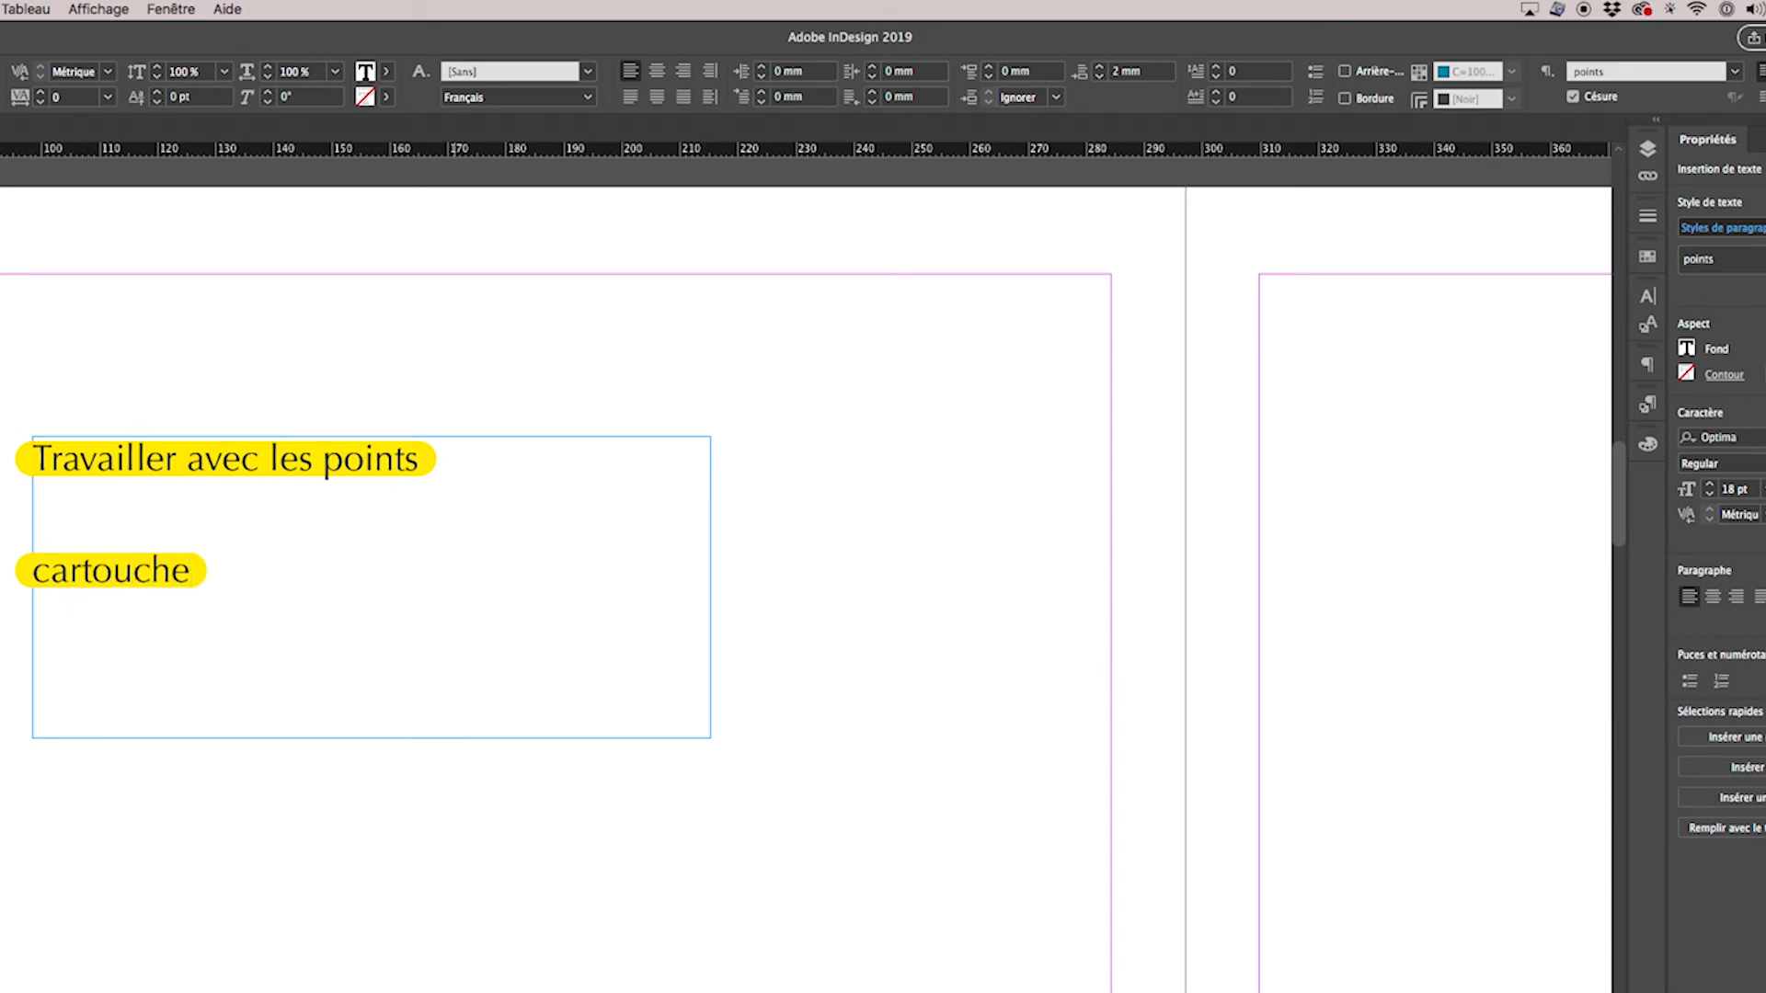